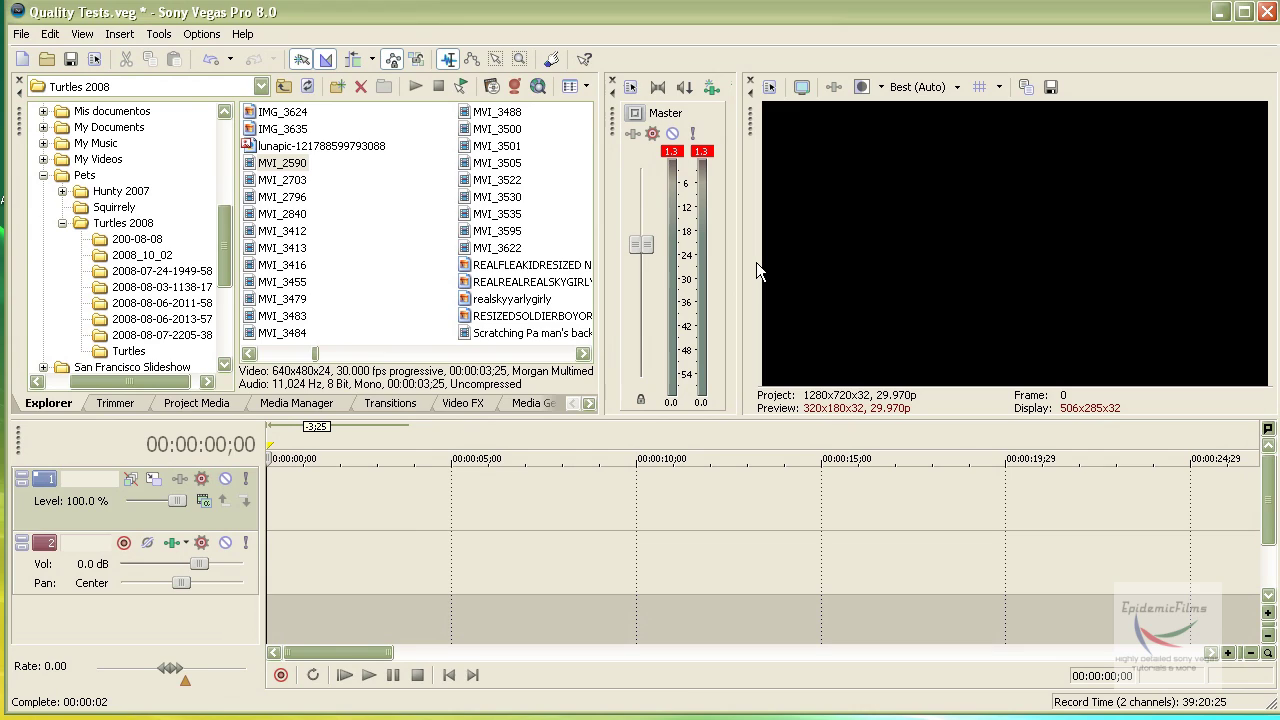
# - Nudge the Master fader up slightly and select MVI_2590 in the Turtles 2008 folder
pyautogui.moveTo(642, 244)
pyautogui.mouseDown()
pyautogui.moveTo(648, 194)
pyautogui.moveTo(649, 252)
pyautogui.moveTo(646, 224)
pyautogui.moveTo(645, 236)
pyautogui.mouseUp()
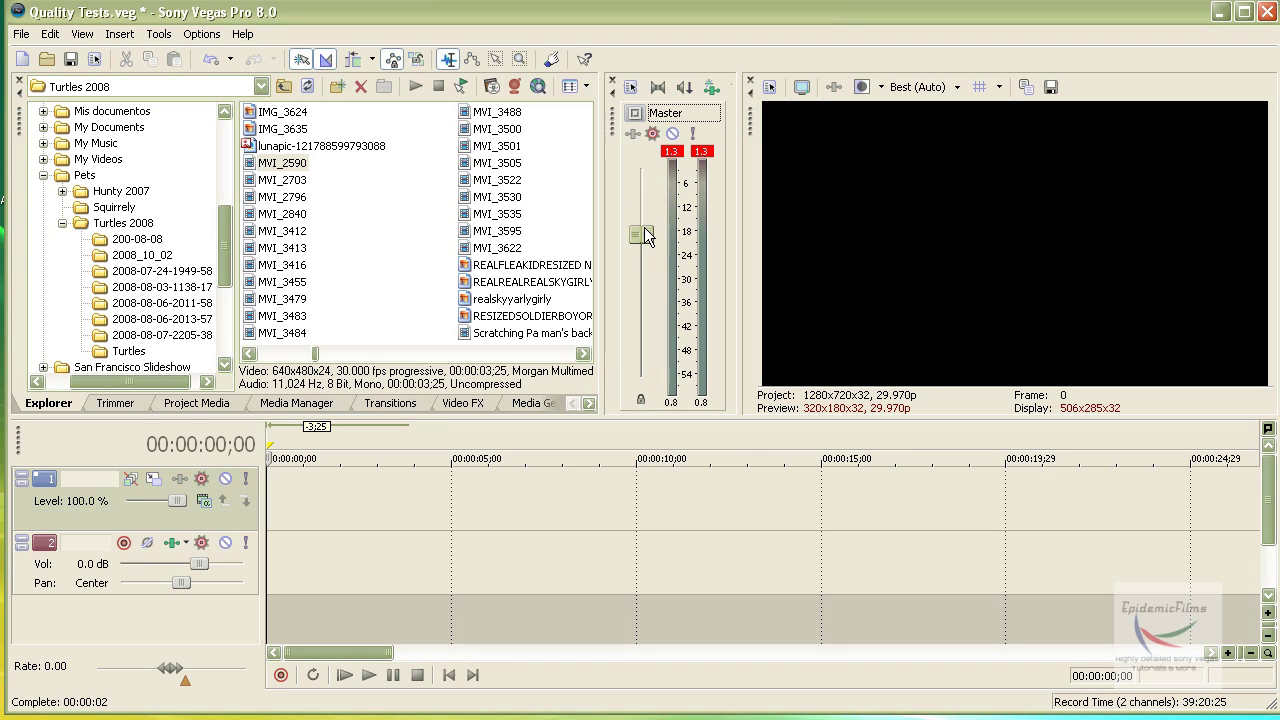
pyautogui.click(287, 166)
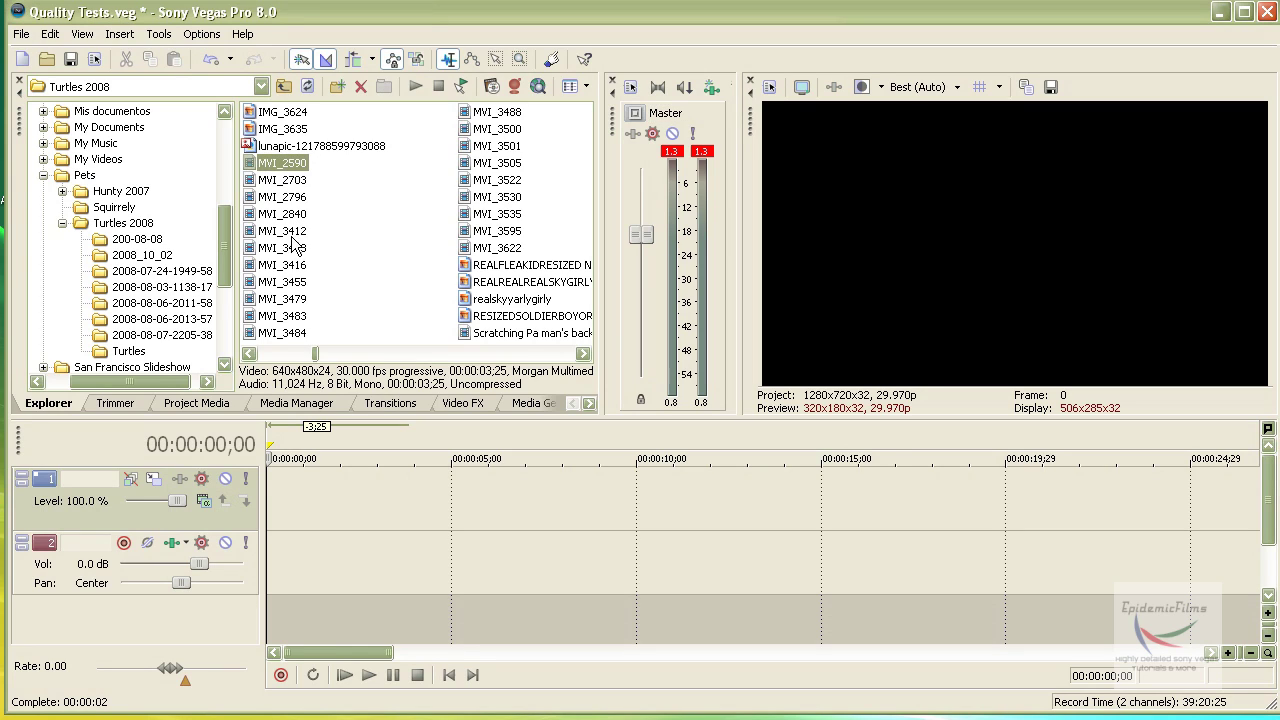
# - Scroll the Explorer list to SDC11494 and place it on the timeline at 0
pyautogui.click(583, 354)
pyautogui.click(583, 354)
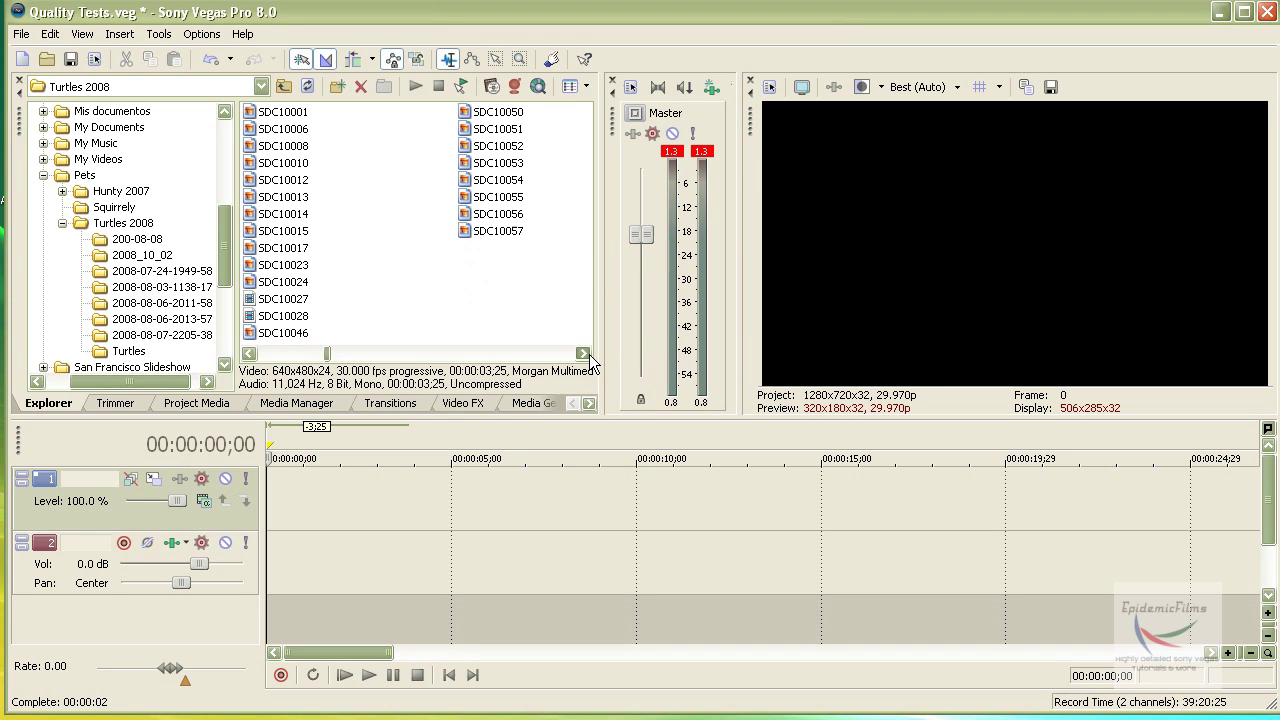
pyautogui.click(583, 354)
pyautogui.click(583, 354)
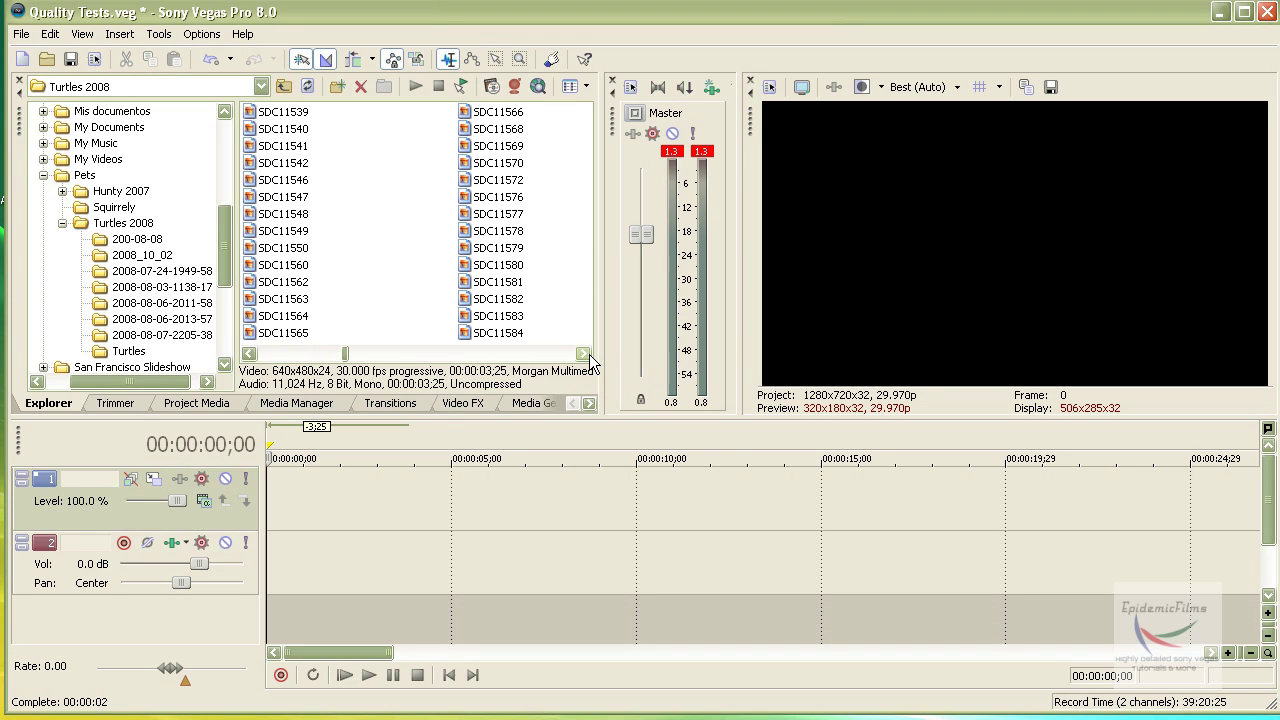
pyautogui.click(249, 354)
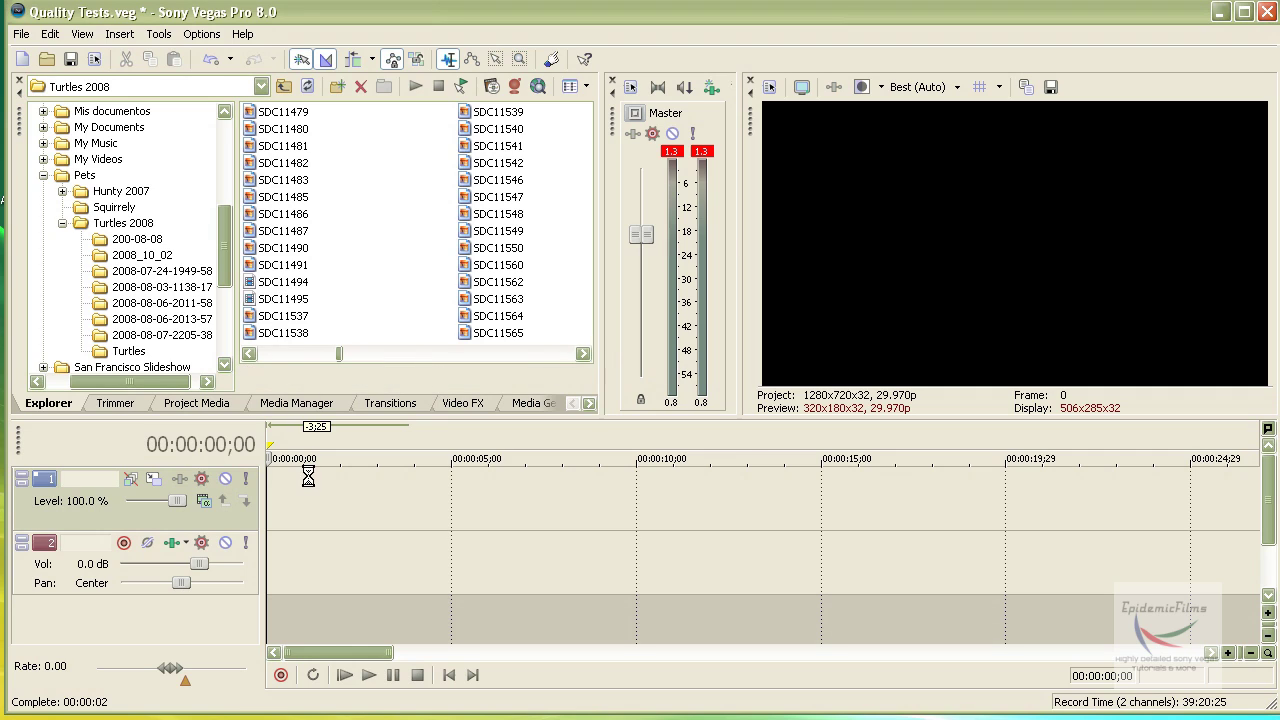
pyautogui.moveTo(308, 477); pyautogui.dragTo(263, 517)
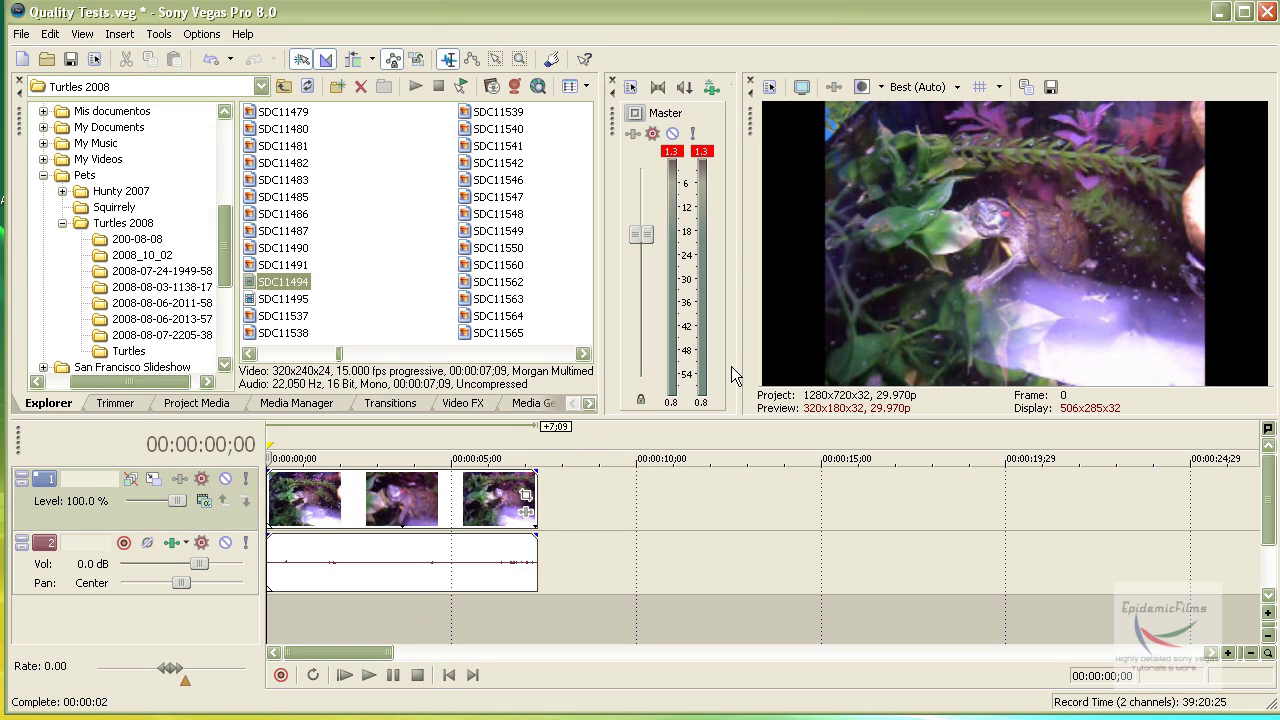
# - Play the clip briefly, pause, and return the playhead to the start
pyautogui.click(369, 676)
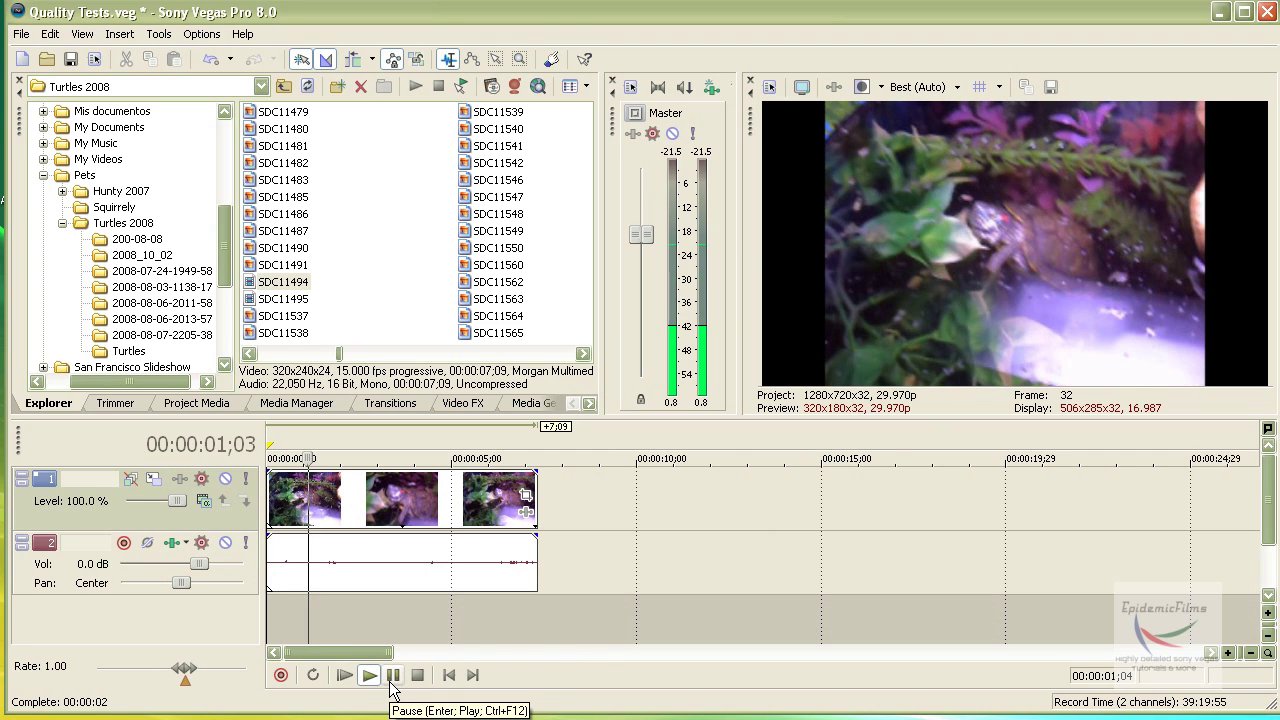
pyautogui.click(392, 680)
pyautogui.click(448, 676)
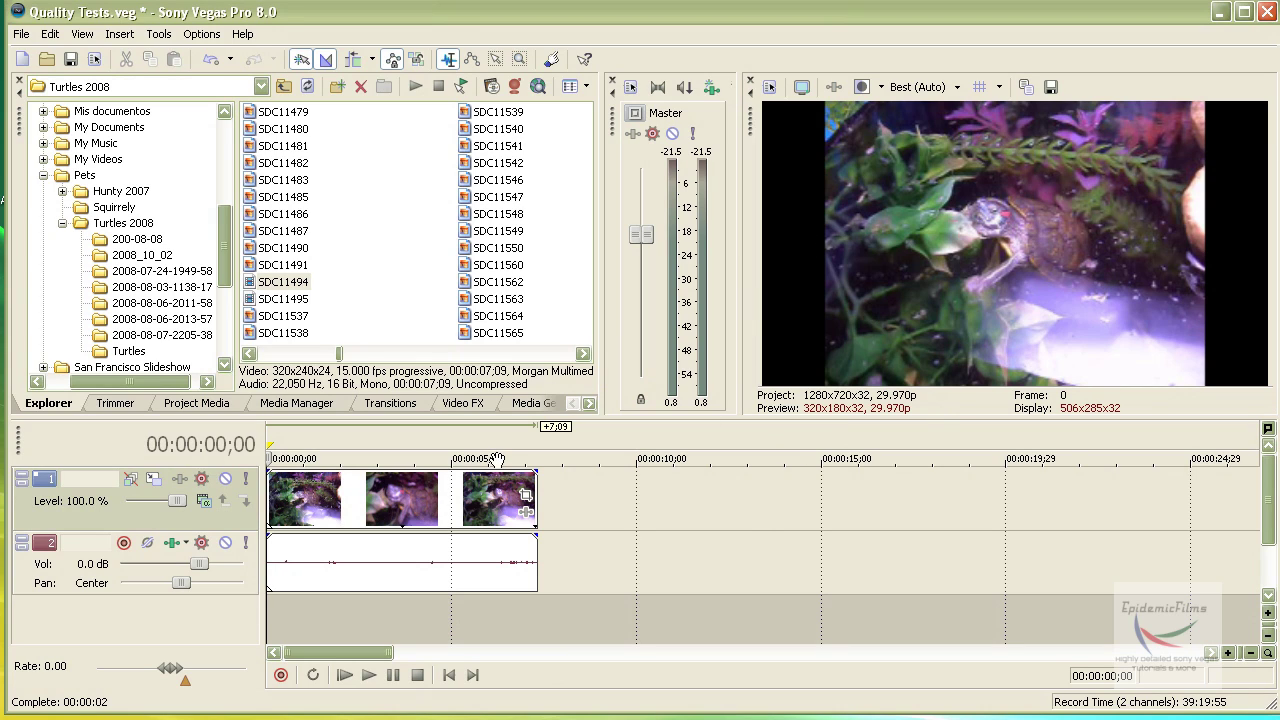
# - Open Event Pan/Crop for SDC11494 and nudge the crop frame to Y Center 117
pyautogui.click(525, 495)
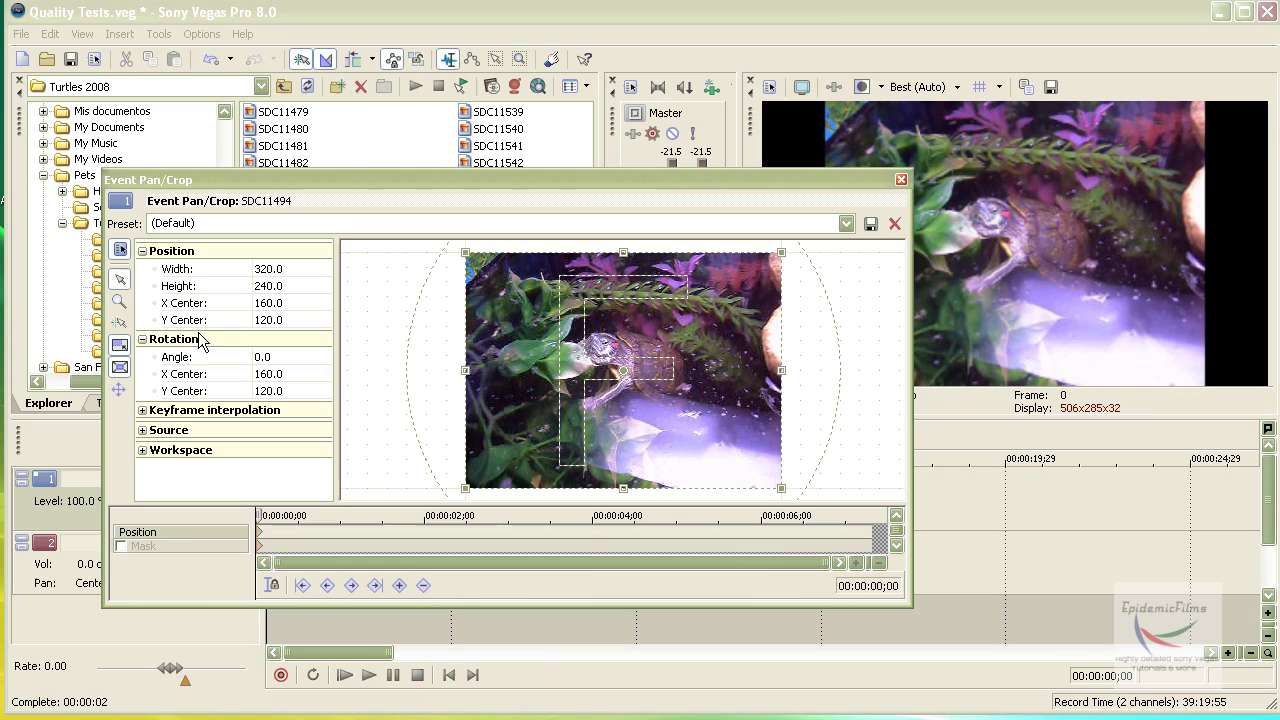
pyautogui.click(119, 251)
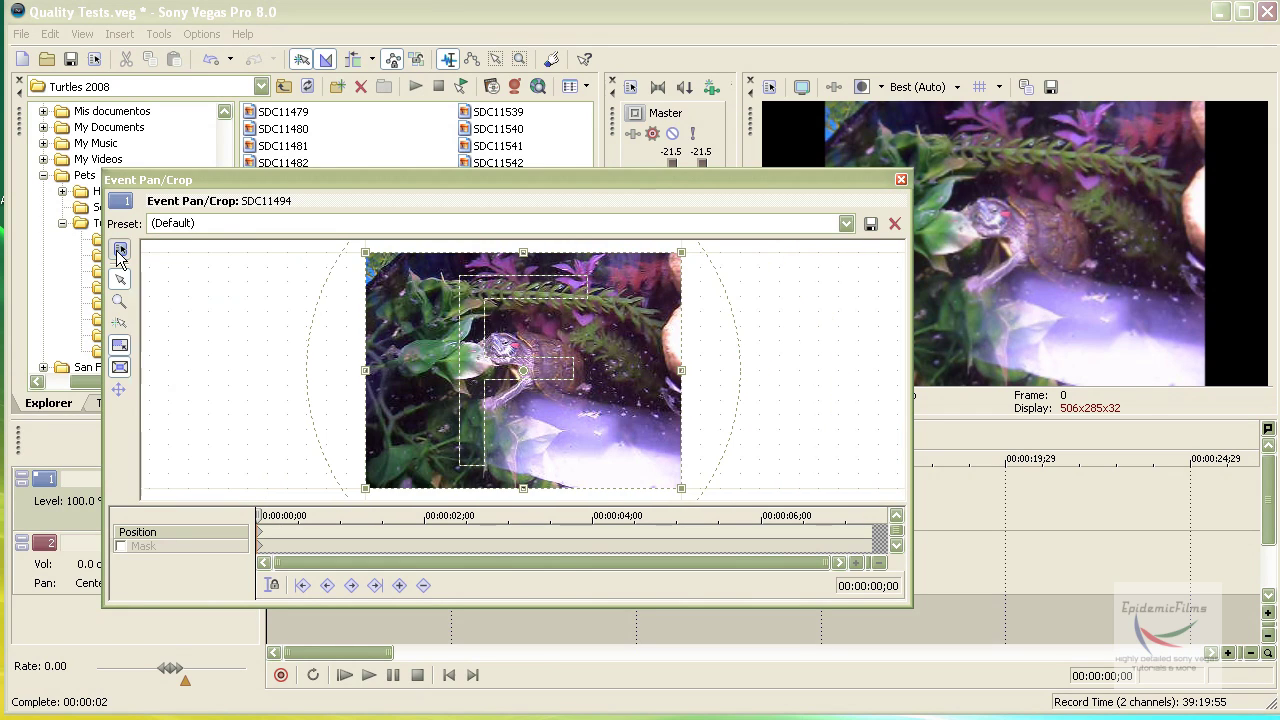
pyautogui.click(119, 251)
pyautogui.click(119, 251)
pyautogui.click(119, 251)
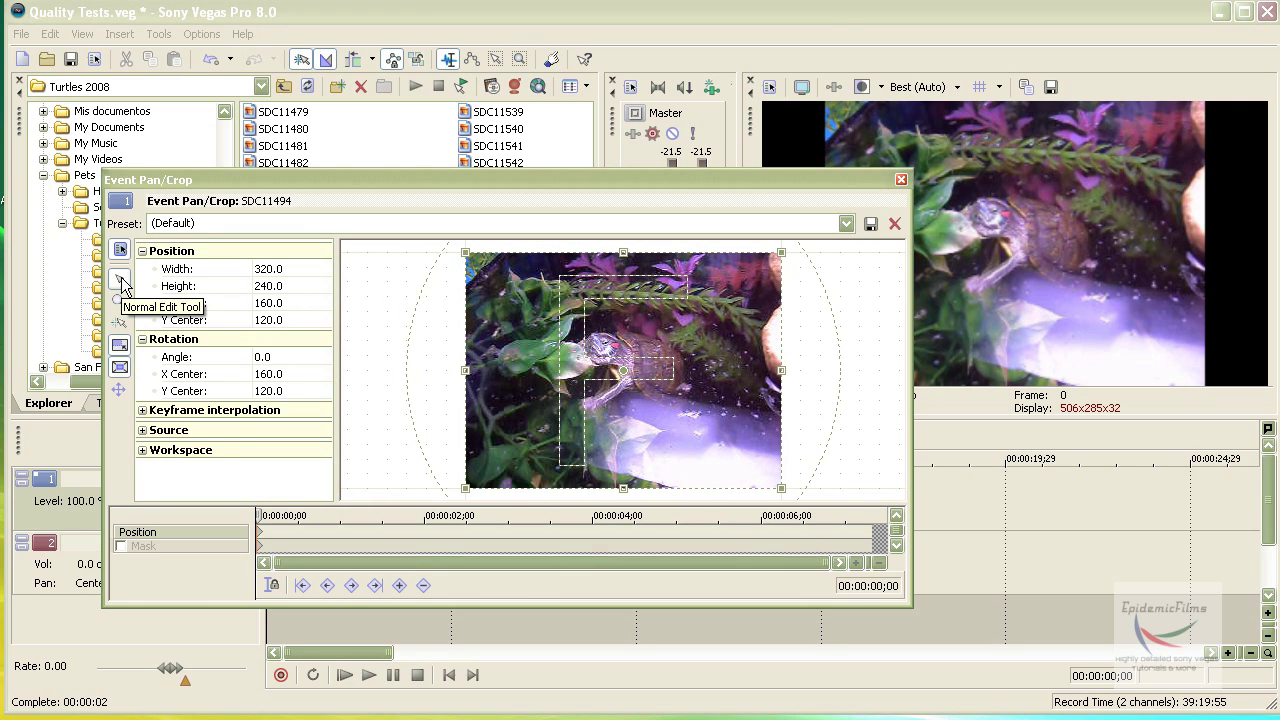
pyautogui.moveTo(623, 378)
pyautogui.mouseDown()
pyautogui.moveTo(434, 437)
pyautogui.moveTo(723, 391)
pyautogui.moveTo(586, 389)
pyautogui.moveTo(624, 381)
pyautogui.mouseUp()
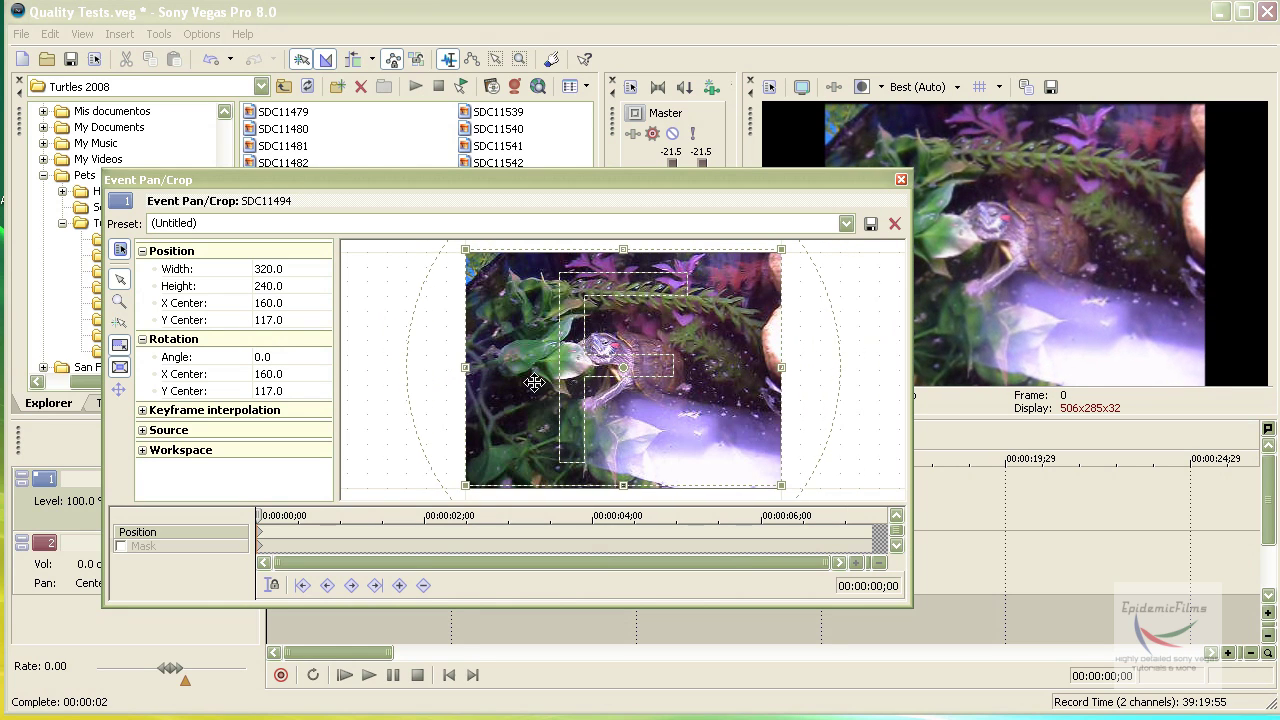
# - Zoom the pan/crop workspace in and back out, recentring it on the video frame
pyautogui.click(119, 300)
pyautogui.click(557, 363)
pyautogui.click(634, 357)
pyautogui.click(665, 356)
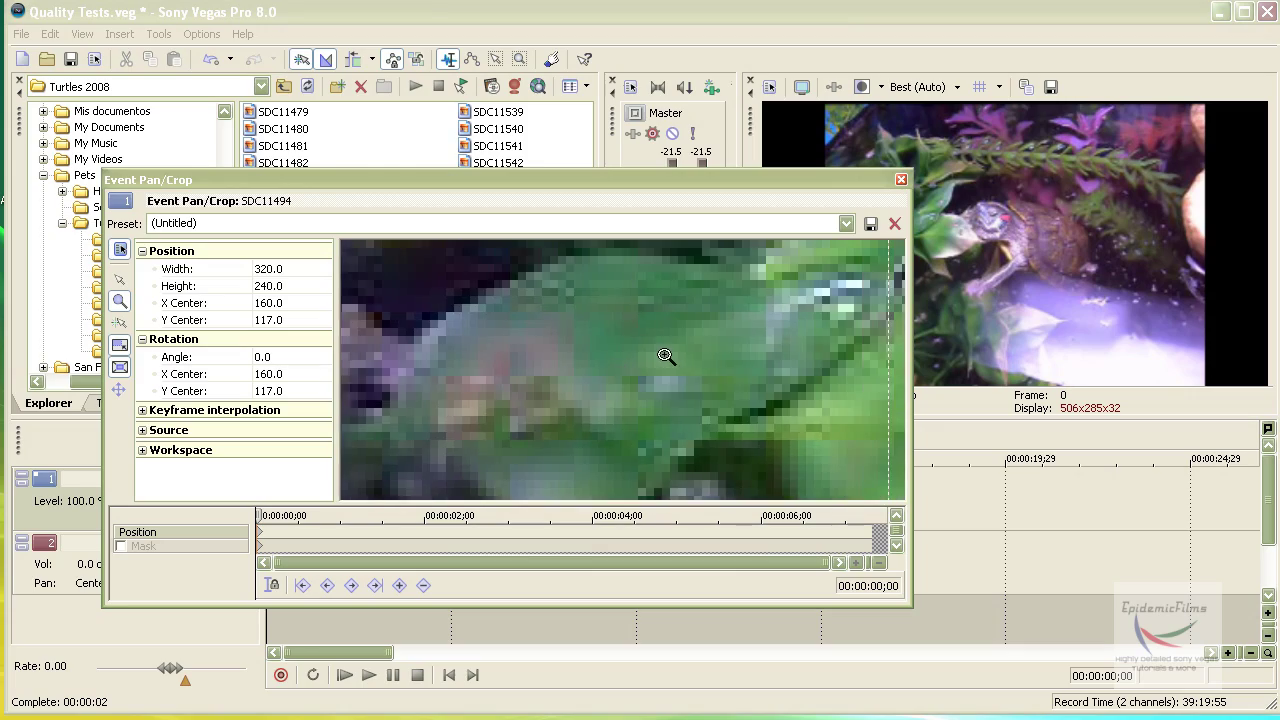
pyautogui.rightClick(665, 356)
pyautogui.rightClick(666, 357)
pyautogui.rightClick(672, 330)
pyautogui.rightClick(680, 297)
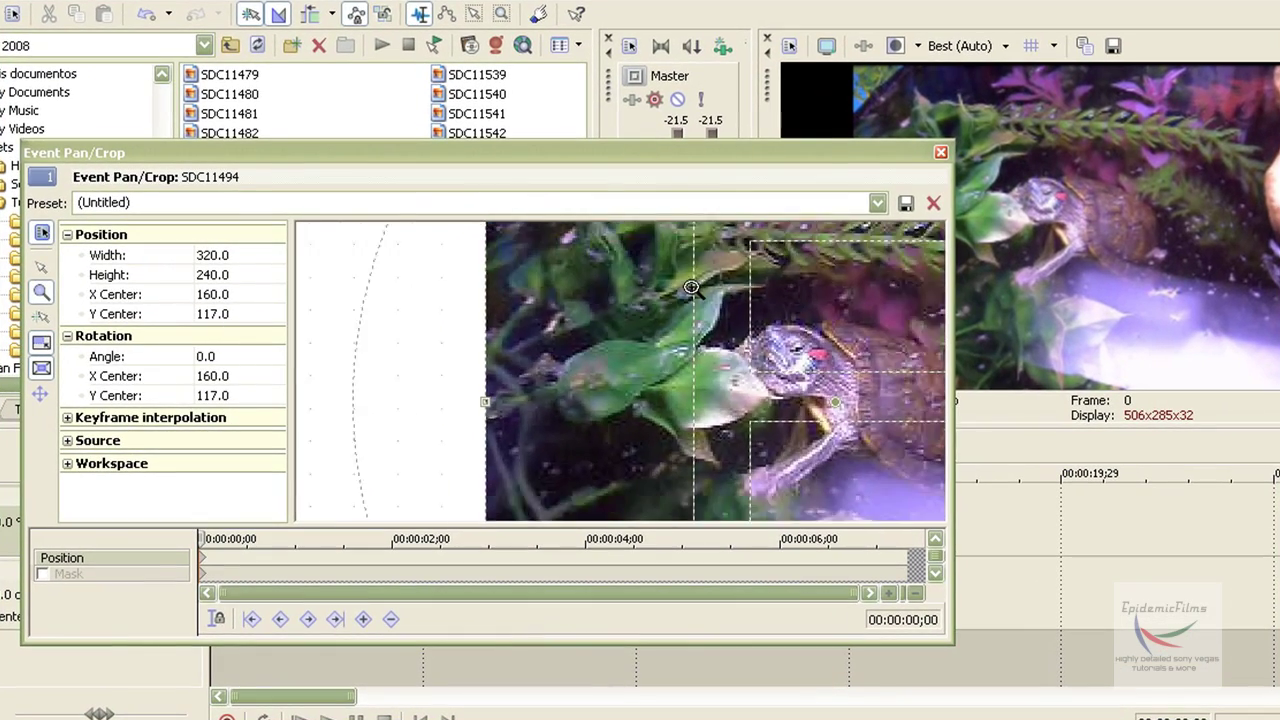
pyautogui.rightClick(644, 365)
pyautogui.rightClick(644, 365)
pyautogui.rightClick(632, 361)
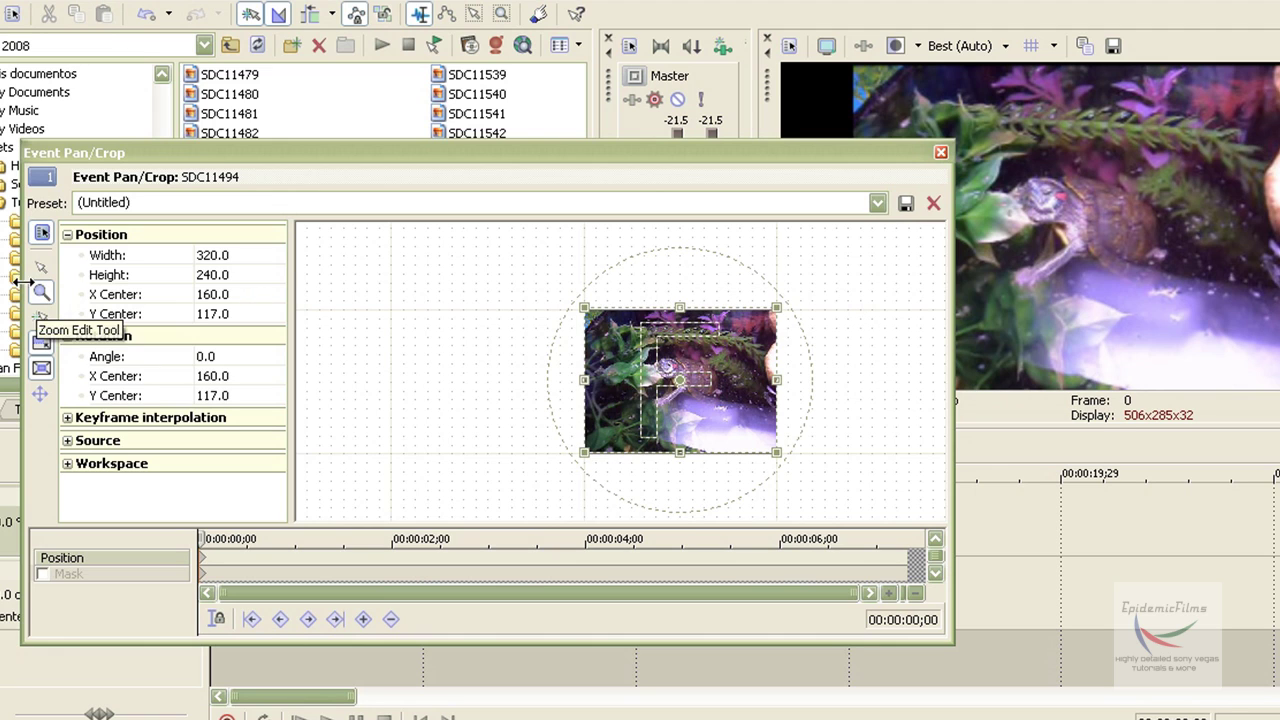
pyautogui.moveTo(831, 289); pyautogui.dragTo(740, 339)
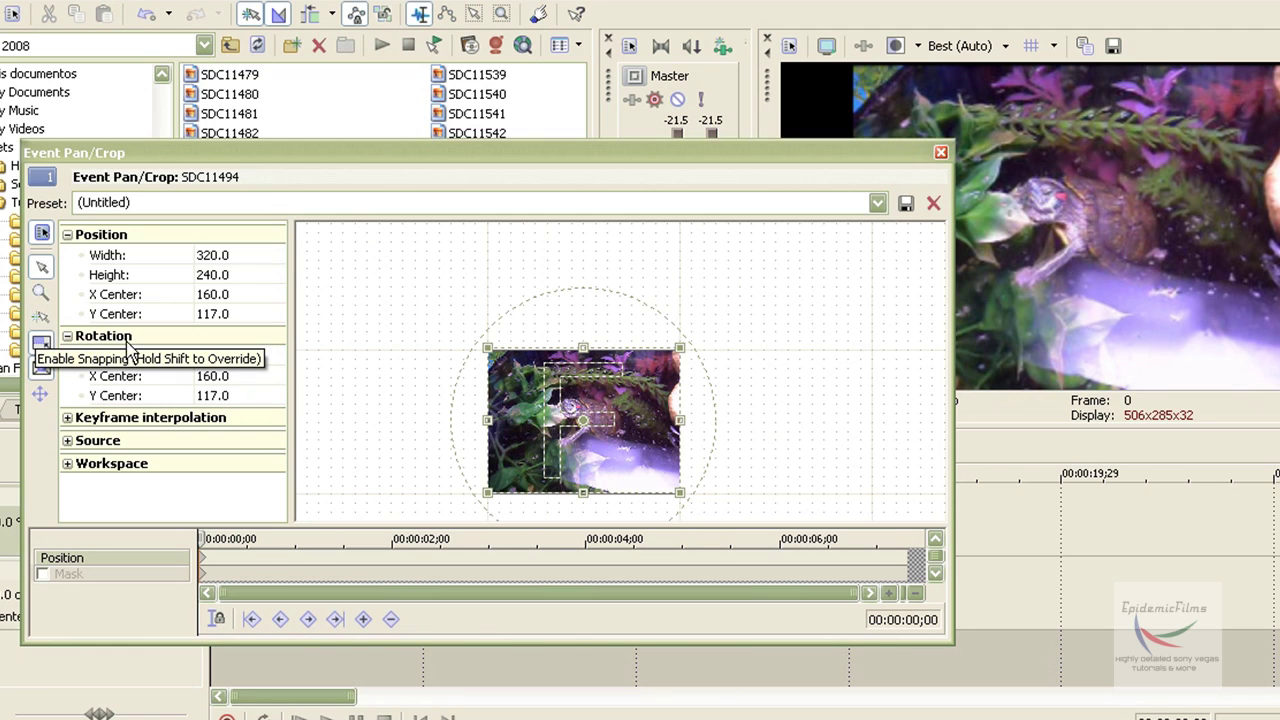
# - Turn on snapping and move and resize the crop frame toward the turtle
pyautogui.click(41, 345)
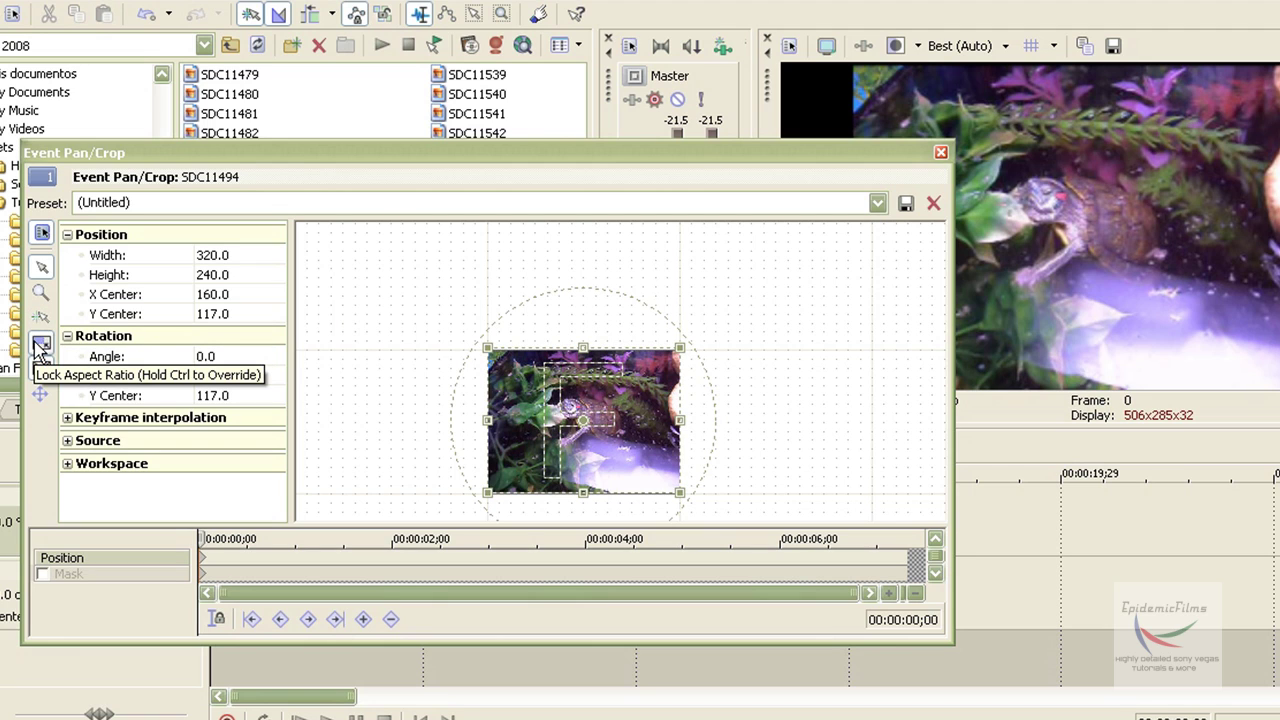
pyautogui.moveTo(558, 440); pyautogui.dragTo(586, 421)
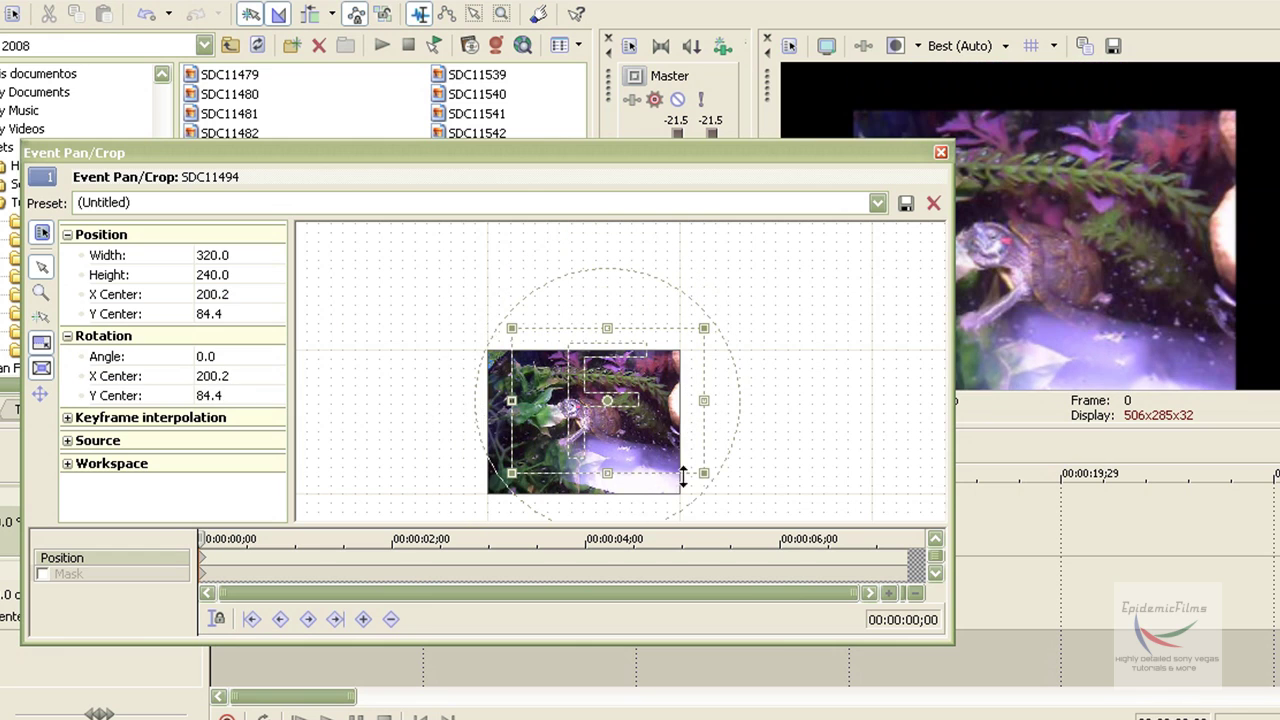
pyautogui.moveTo(706, 473); pyautogui.dragTo(740, 488)
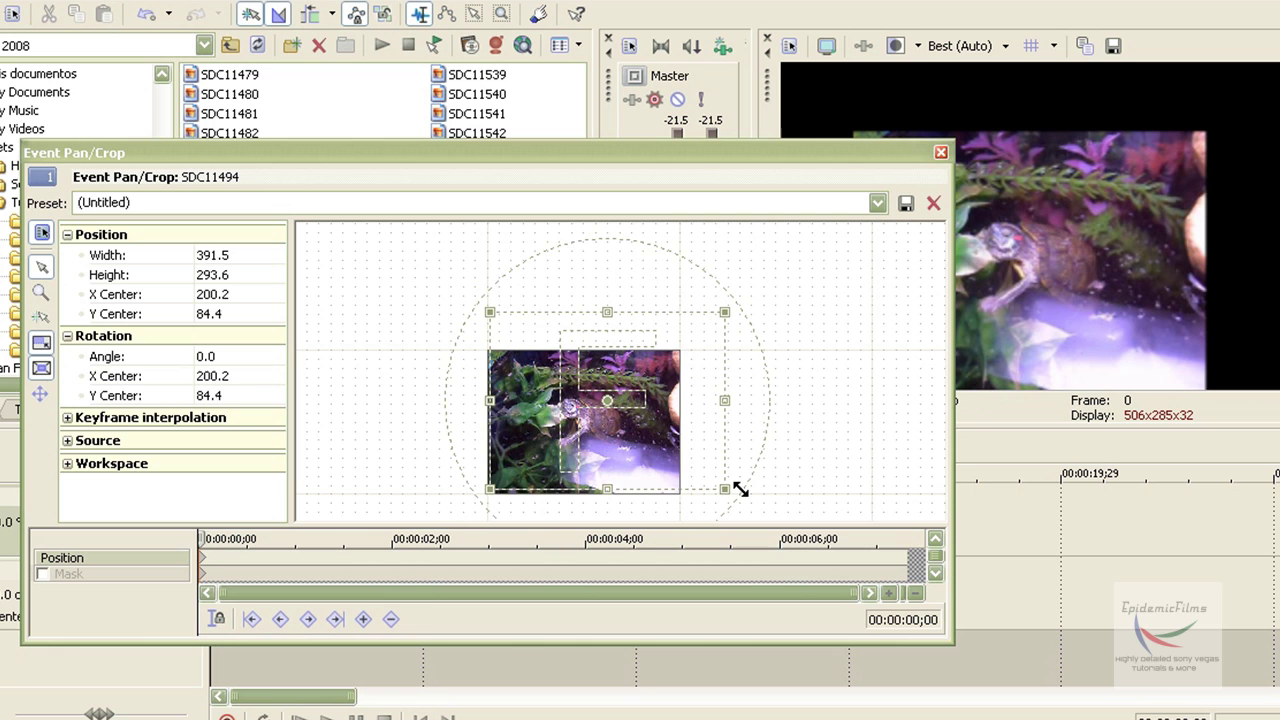
pyautogui.moveTo(740, 488); pyautogui.dragTo(794, 514)
pyautogui.scroll(-5, 760, 500)
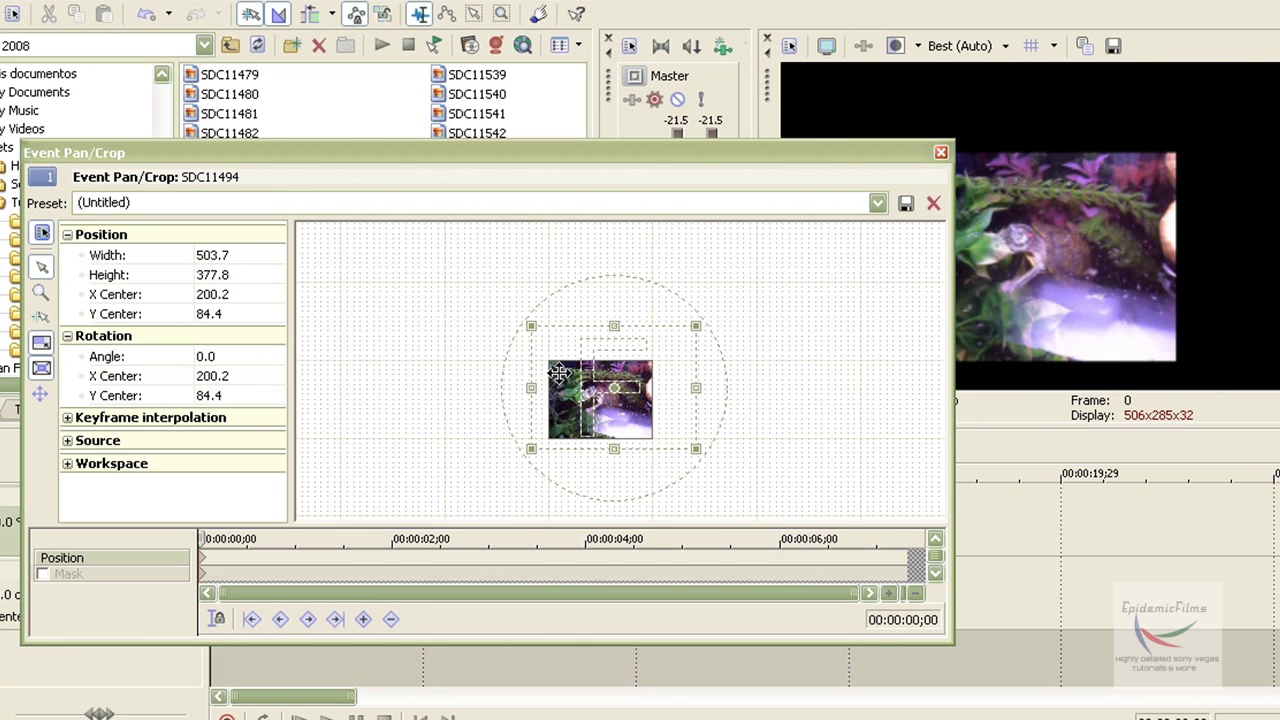
pyautogui.moveTo(640, 420)
pyautogui.mouseDown()
pyautogui.moveTo(609, 429)
pyautogui.moveTo(666, 500)
pyautogui.moveTo(657, 451)
pyautogui.moveTo(626, 428)
pyautogui.mouseUp()
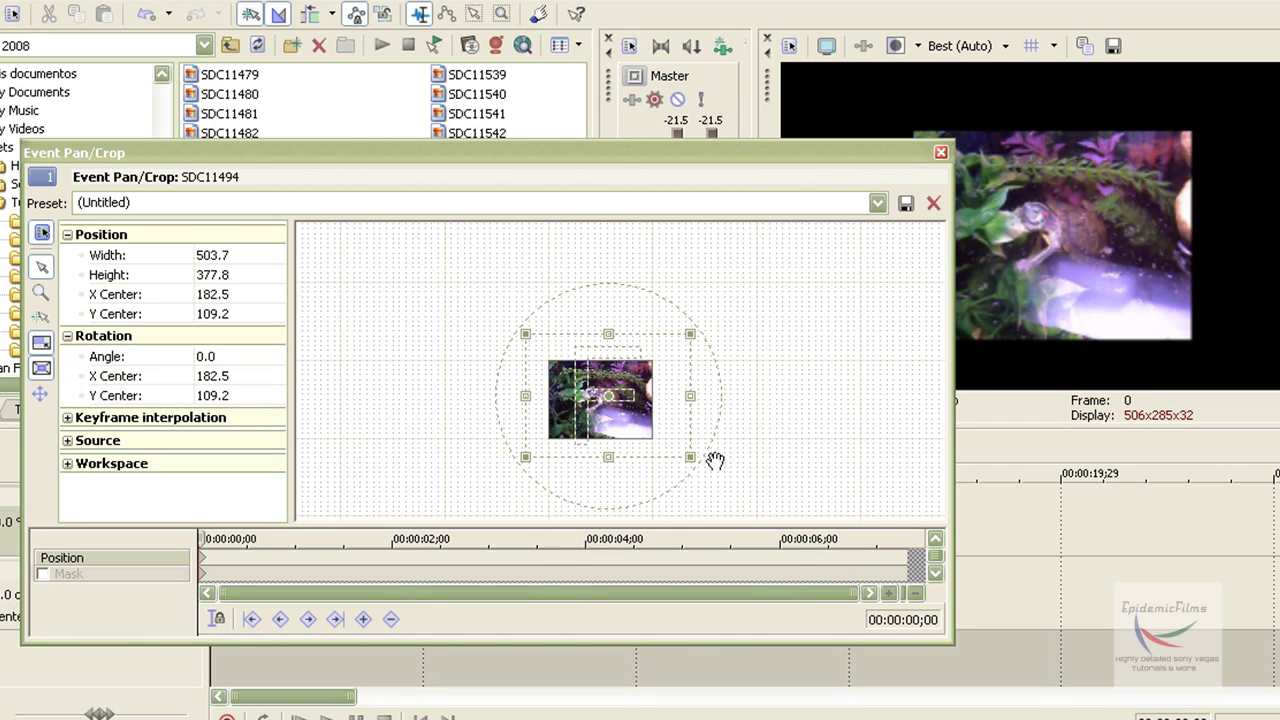
pyautogui.moveTo(686, 460); pyautogui.dragTo(727, 485)
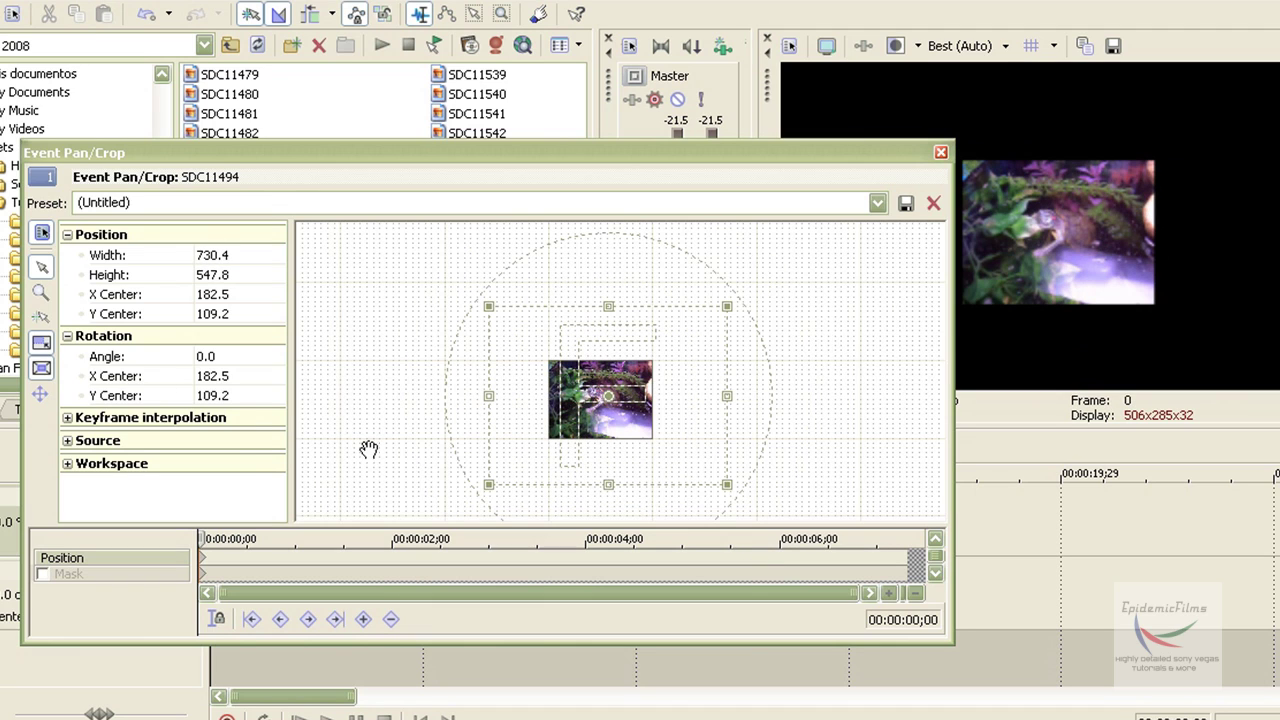
# - Unlock aspect ratio, stretch the crop to a 270 × 129.9 strip, and enable Size About Center
pyautogui.click(42, 345)
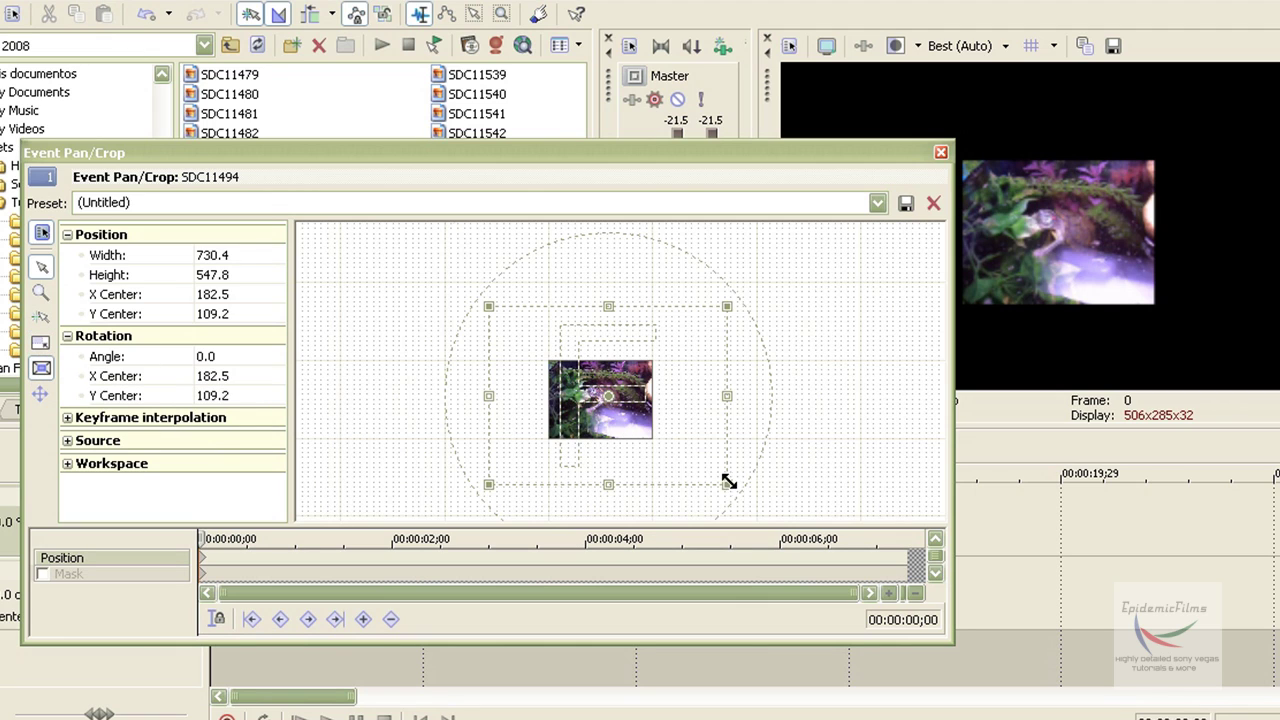
pyautogui.moveTo(728, 482); pyautogui.dragTo(652, 412)
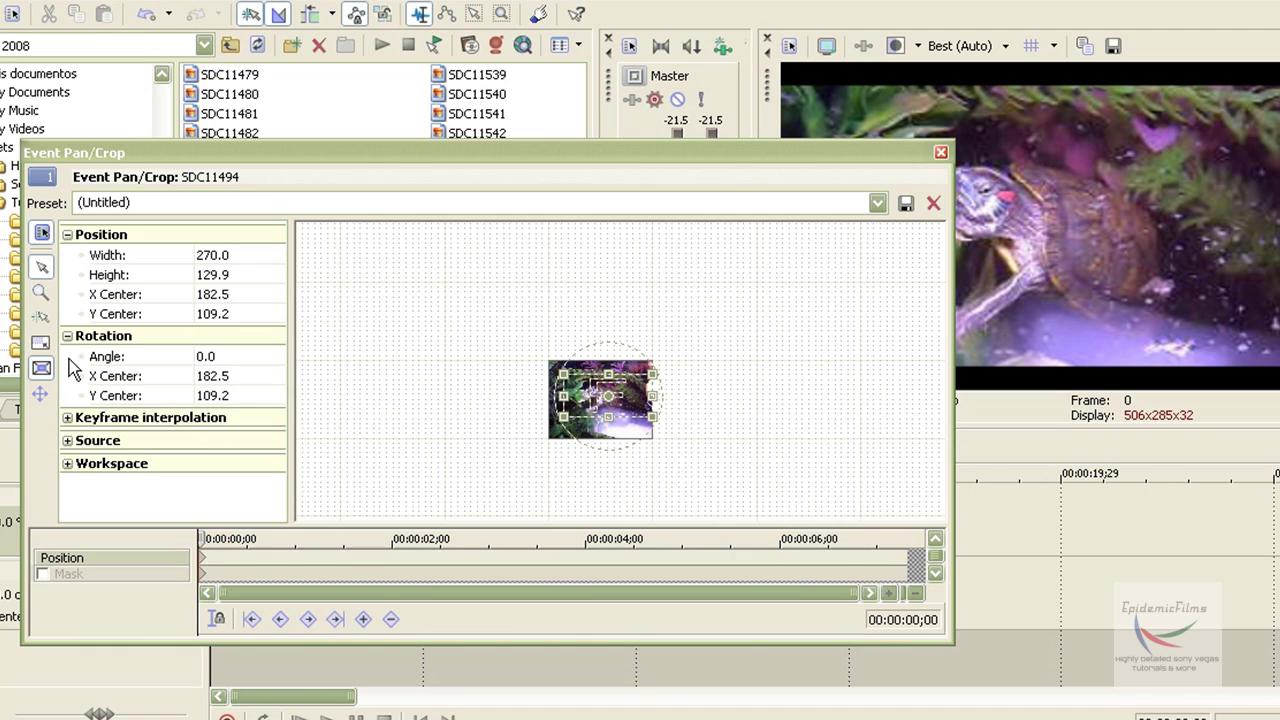
pyautogui.click(41, 343)
pyautogui.click(877, 205)
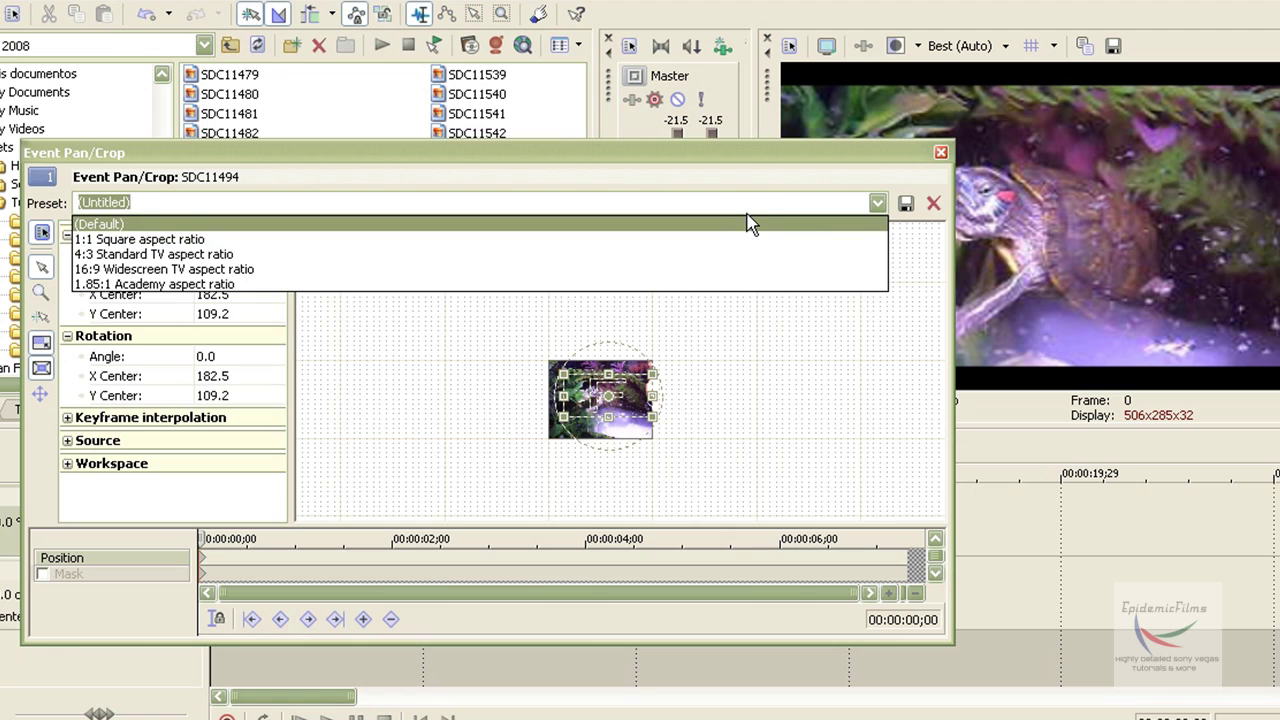
# - Reset the crop to Default, then slide it with vertical-only and horizontal-only movement constraints
pyautogui.click(752, 225)
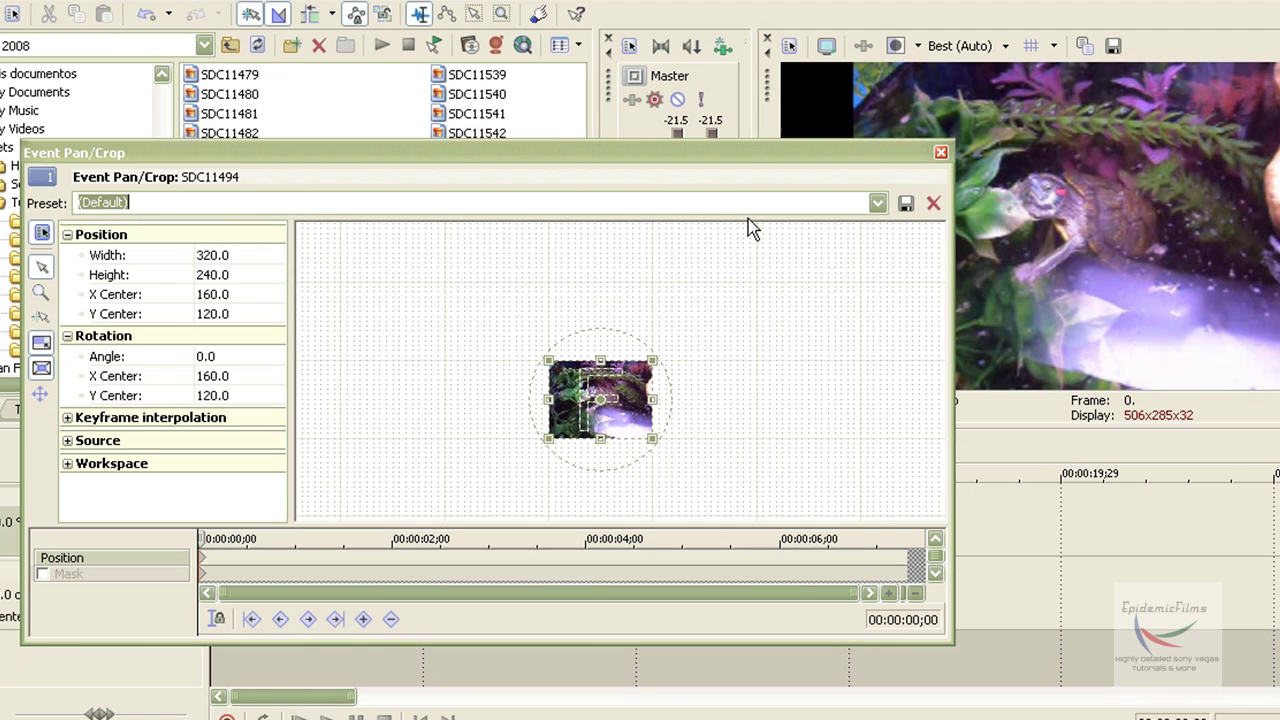
pyautogui.click(42, 396)
pyautogui.click(42, 396)
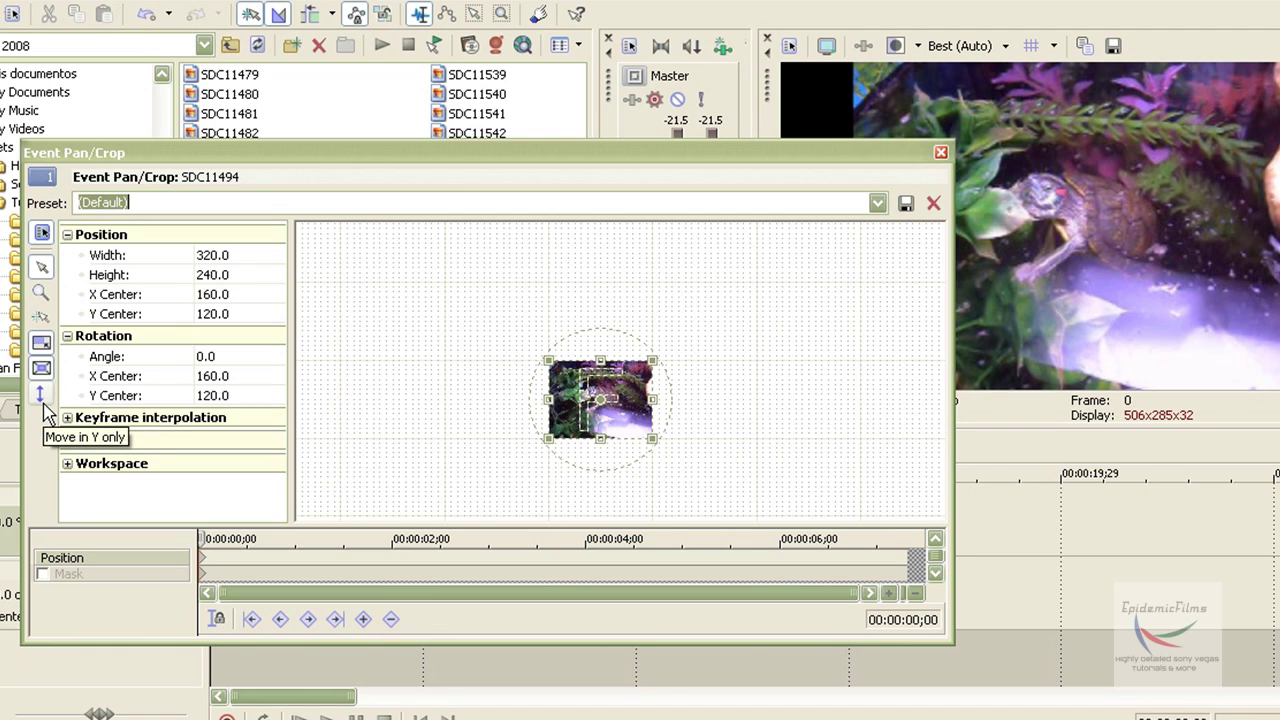
pyautogui.moveTo(600, 400)
pyautogui.mouseDown()
pyautogui.moveTo(603, 352)
pyautogui.moveTo(618, 403)
pyautogui.moveTo(603, 388)
pyautogui.moveTo(531, 401)
pyautogui.moveTo(575, 437)
pyautogui.moveTo(620, 406)
pyautogui.mouseUp()
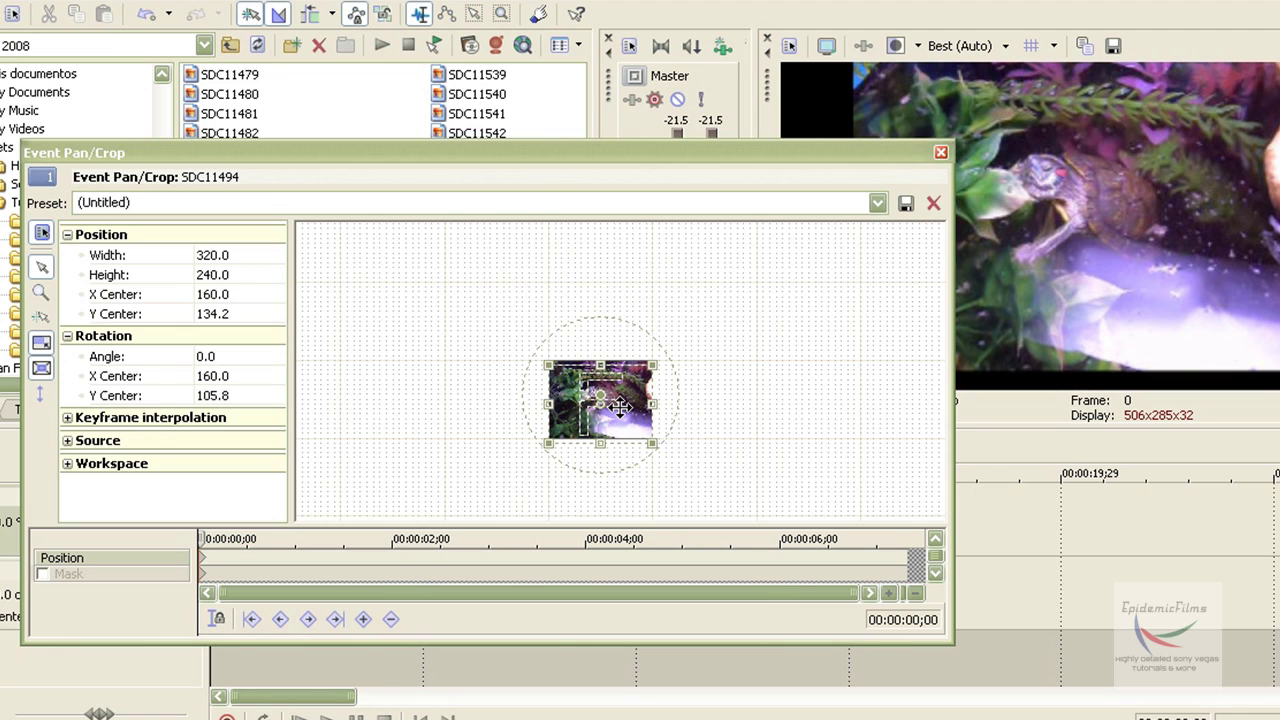
pyautogui.click(40, 393)
pyautogui.click(40, 393)
pyautogui.moveTo(575, 428); pyautogui.dragTo(606, 392)
# - Move and enlarge the crop frame freely, then reset it to the Default 320 × 240 framing
pyautogui.click(45, 395)
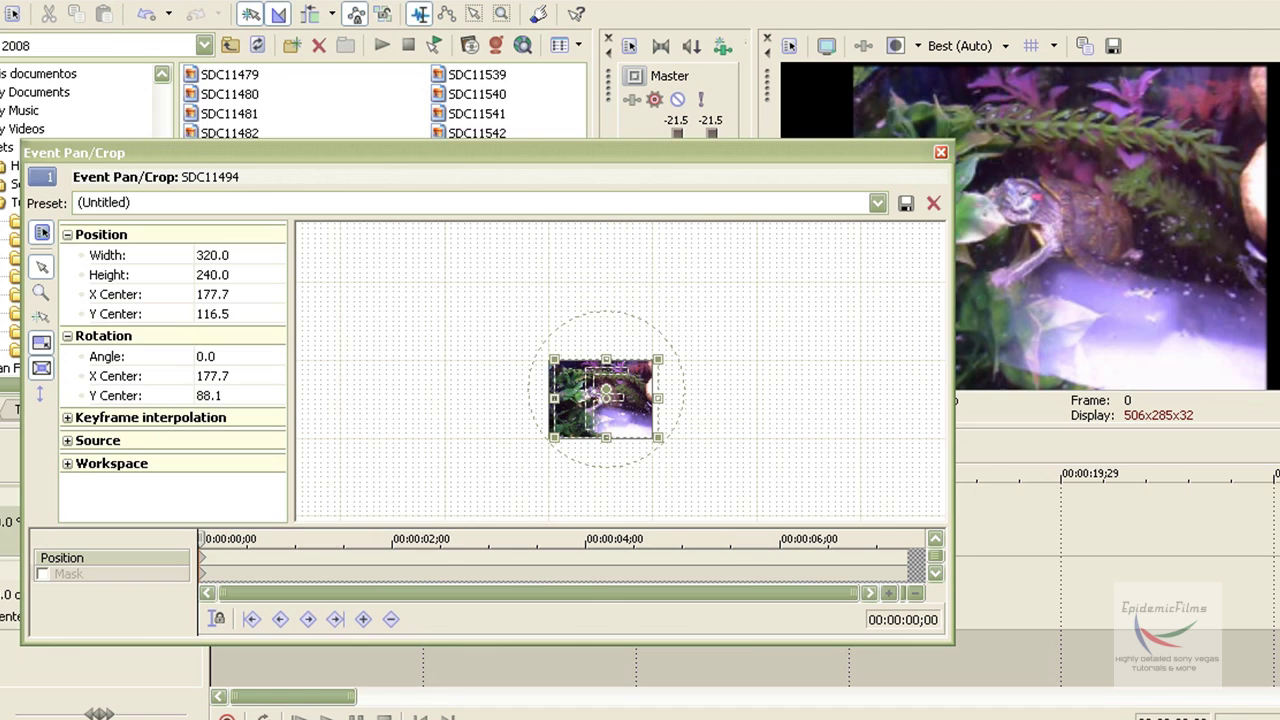
pyautogui.click(40, 396)
pyautogui.moveTo(590, 400); pyautogui.dragTo(653, 410)
pyautogui.moveTo(703, 450); pyautogui.dragTo(820, 523)
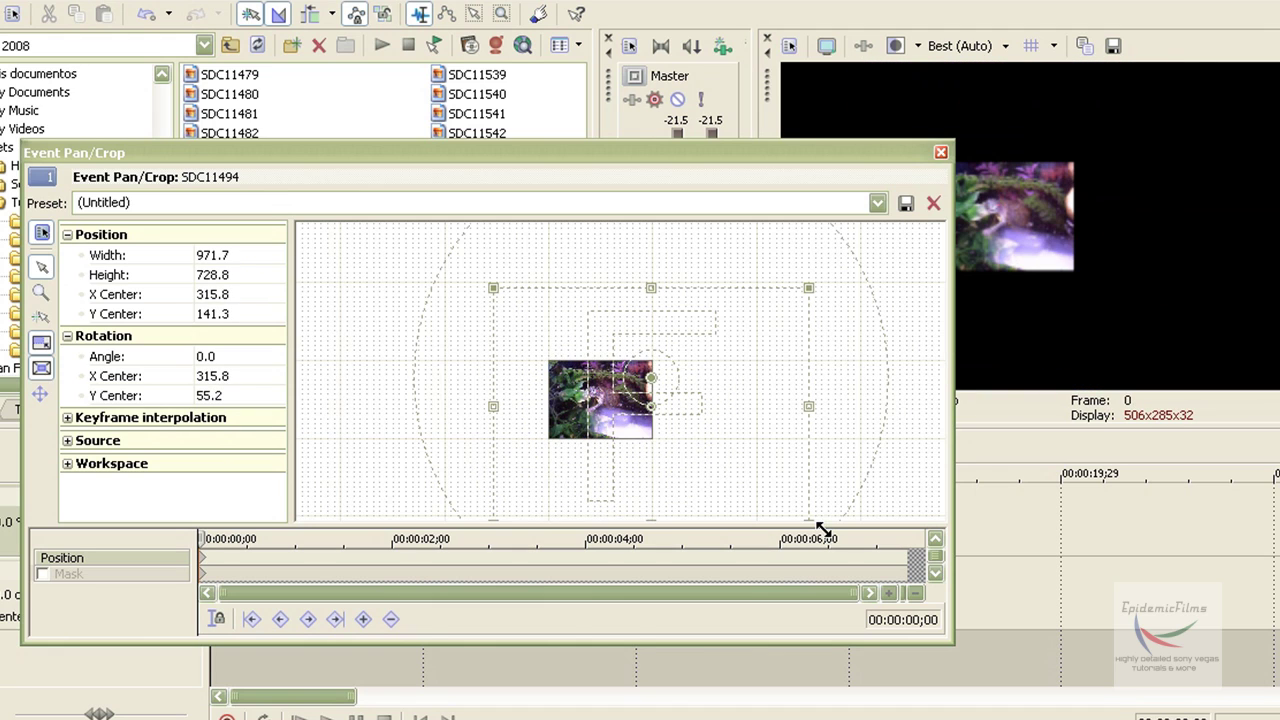
pyautogui.moveTo(700, 451); pyautogui.dragTo(734, 477)
pyautogui.moveTo(557, 429); pyautogui.dragTo(480, 442)
pyautogui.moveTo(603, 446); pyautogui.dragTo(626, 503)
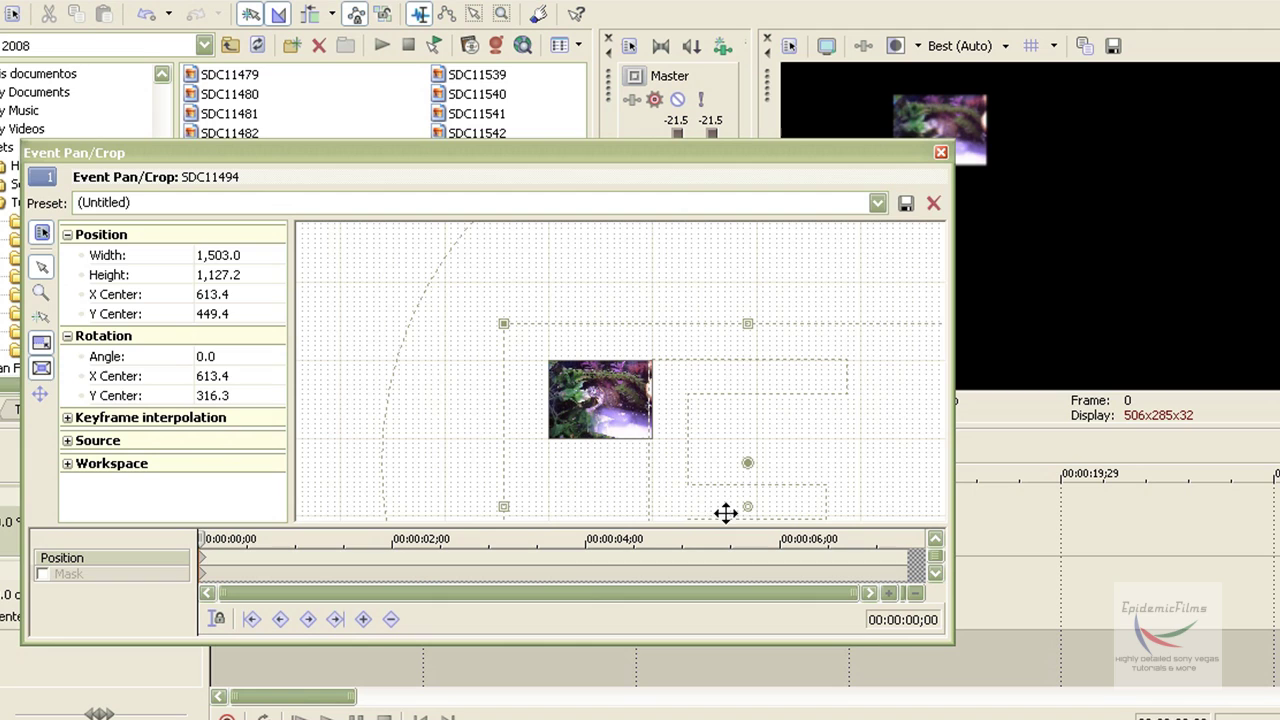
pyautogui.click(877, 203)
pyautogui.click(706, 226)
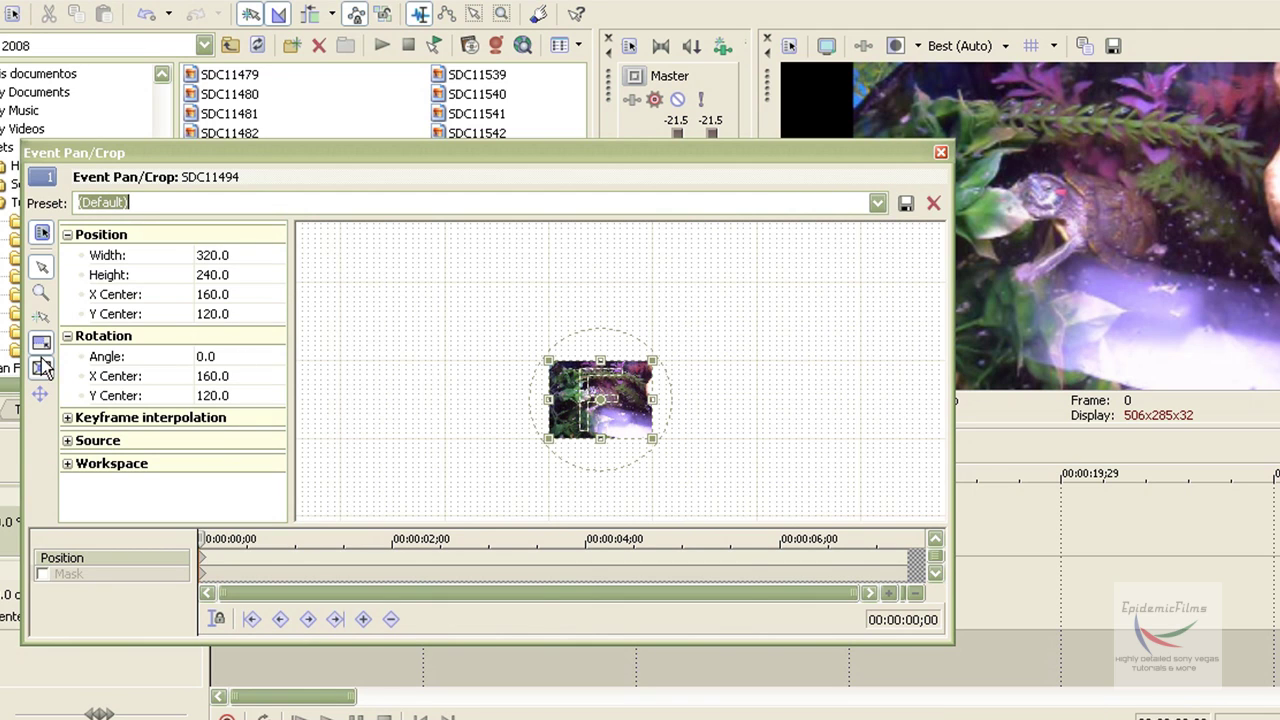
# - Expand Keyframe interpolation and adjust the first keyframe's Smoothness value
pyautogui.click(68, 420)
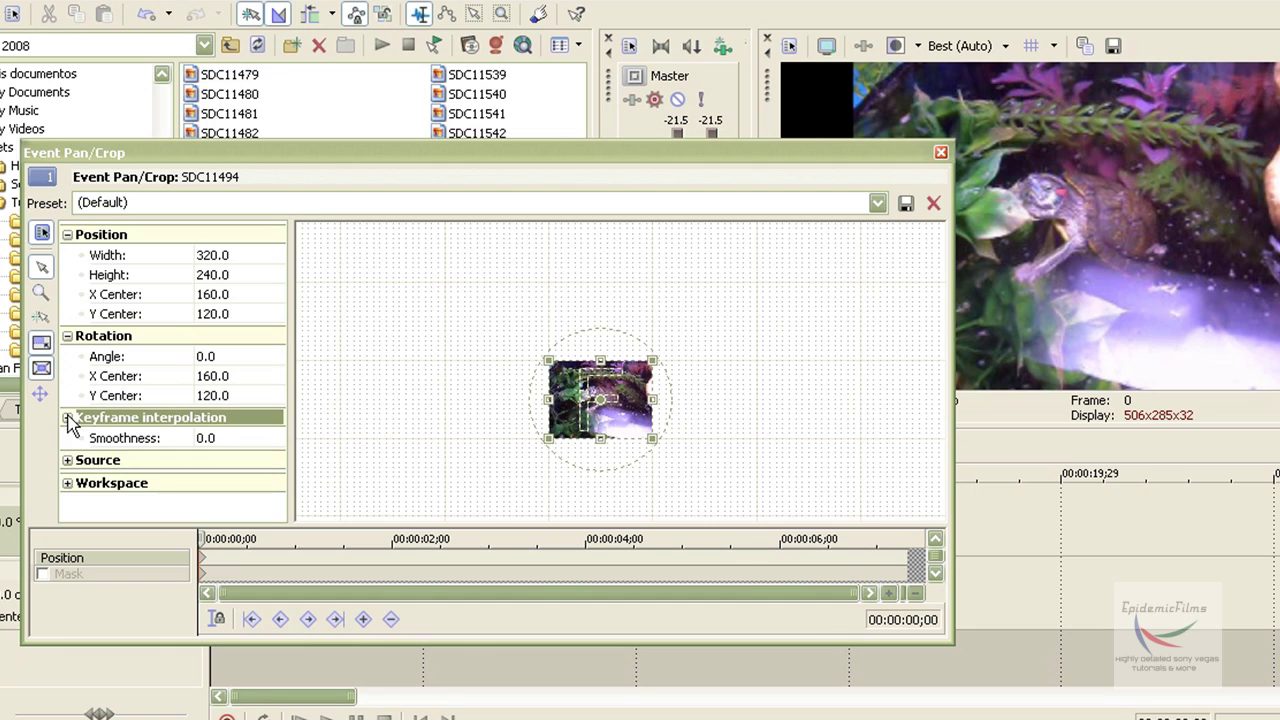
pyautogui.click(156, 440)
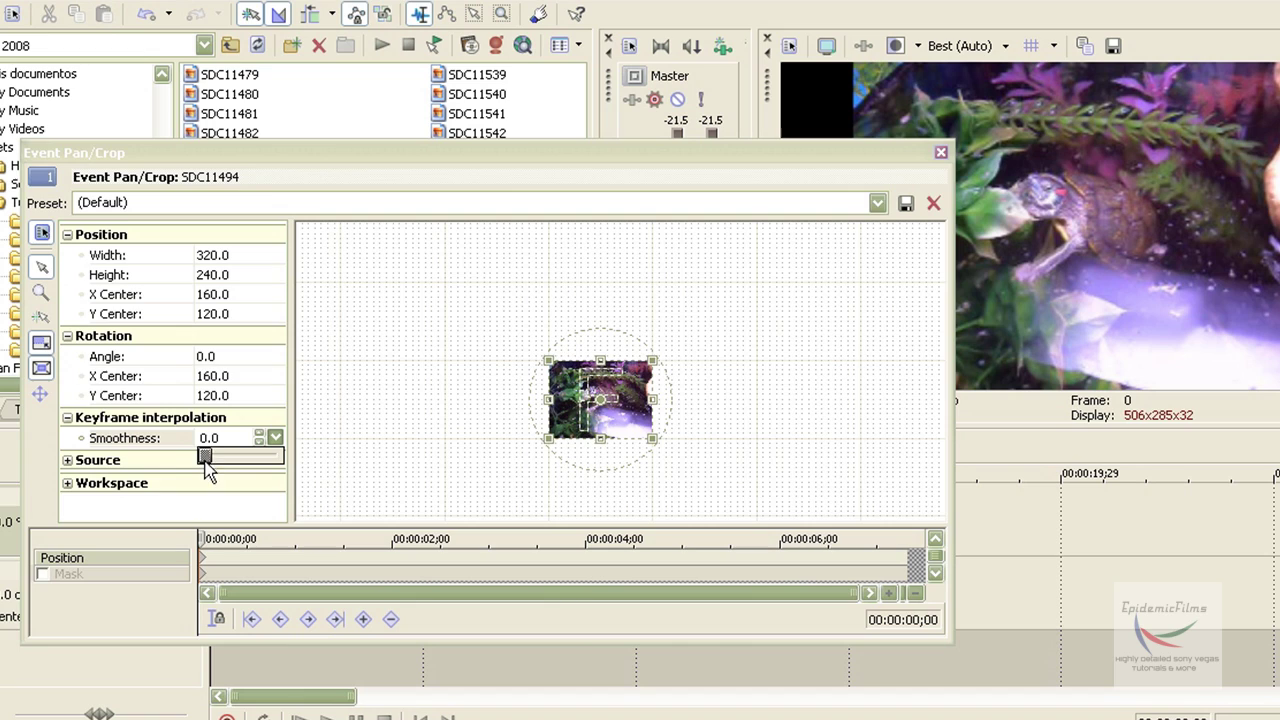
pyautogui.moveTo(207, 470)
pyautogui.mouseDown()
pyautogui.moveTo(329, 458)
pyautogui.moveTo(262, 455)
pyautogui.moveTo(273, 465)
pyautogui.moveTo(193, 477)
pyautogui.mouseUp()
pyautogui.click(158, 567)
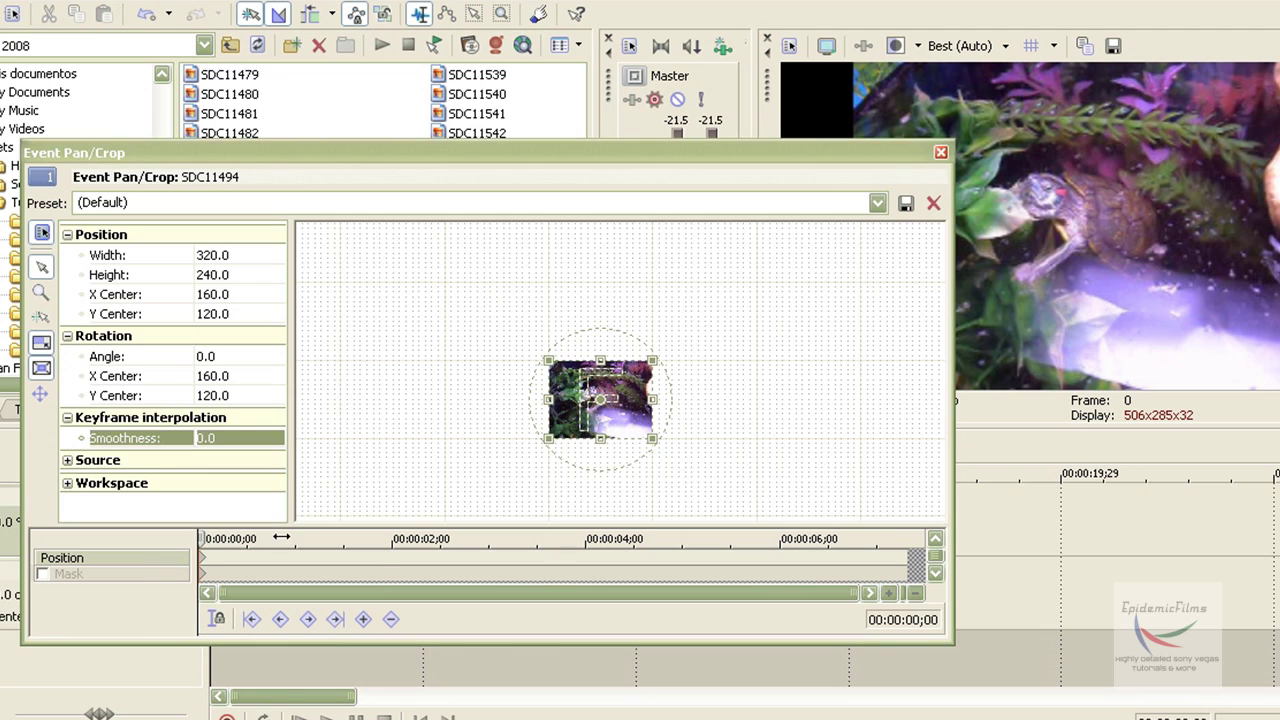
# - At 00:00:01;27, shrink the crop to 27.2 × 20.4 with Smoothness 100
pyautogui.click(383, 538)
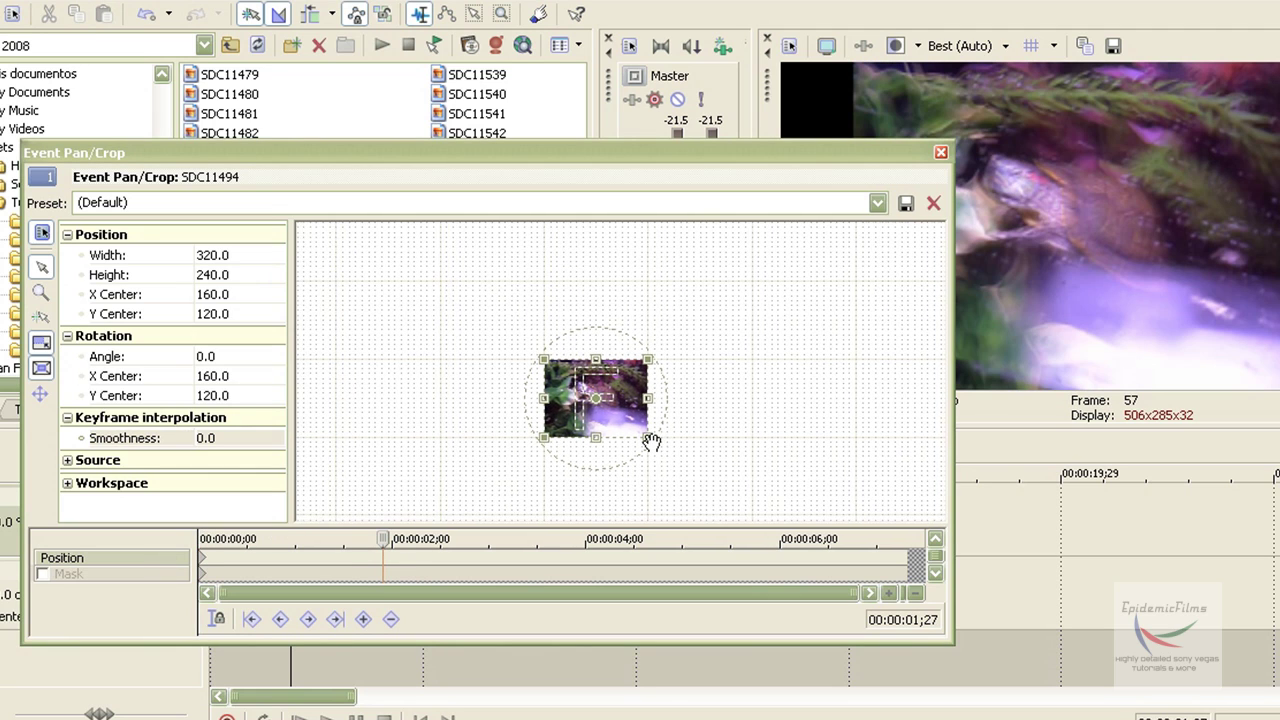
pyautogui.moveTo(643, 440); pyautogui.dragTo(621, 405)
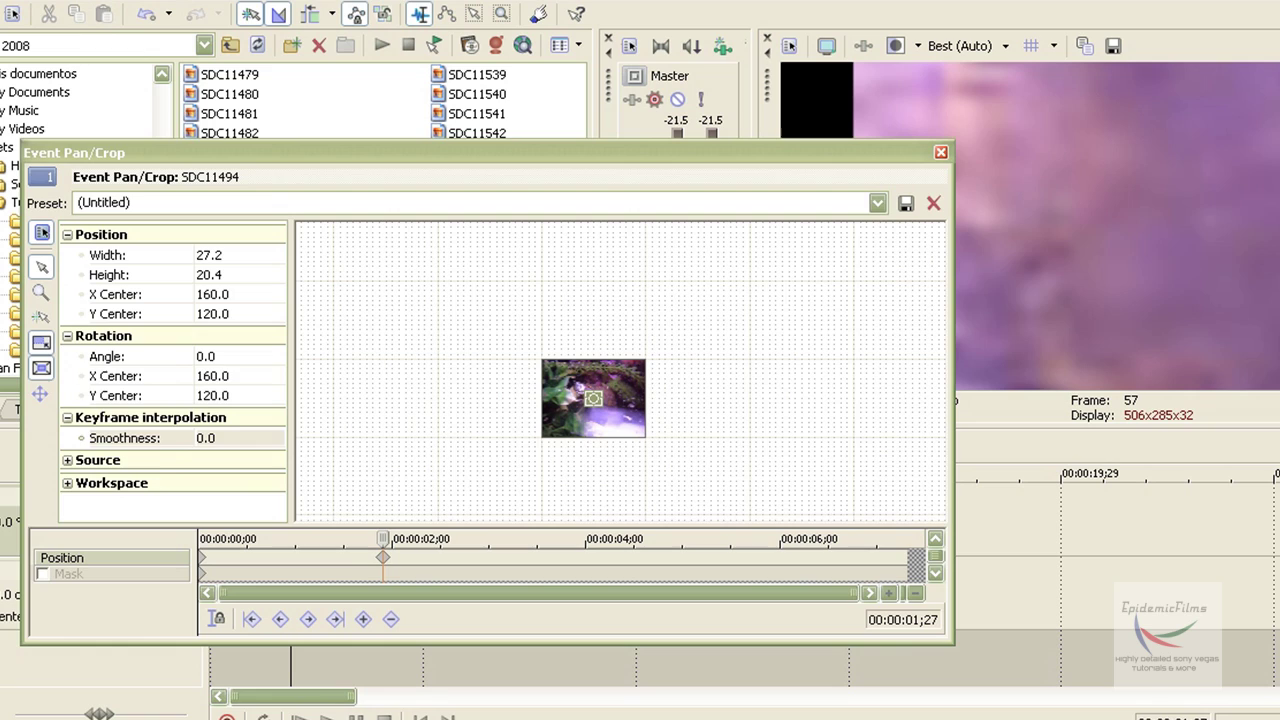
pyautogui.click(205, 438)
pyautogui.moveTo(275, 438); pyautogui.dragTo(307, 467)
pyautogui.click(245, 495)
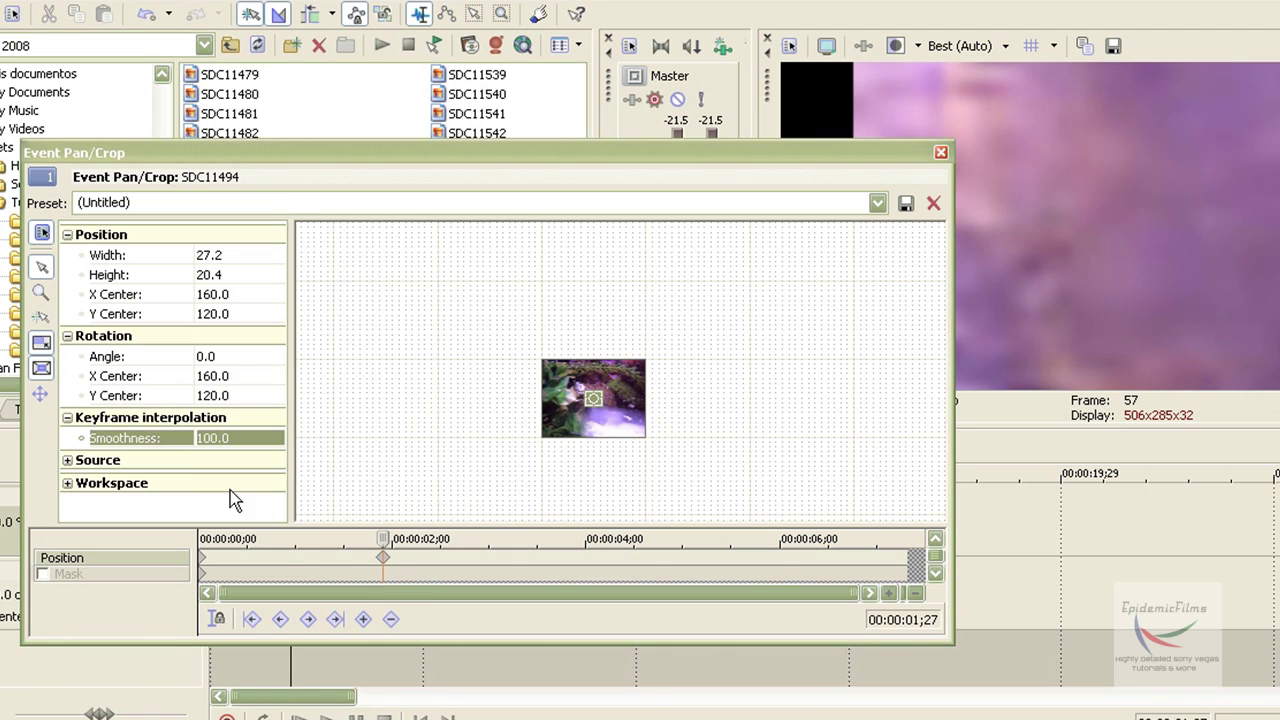
pyautogui.click(215, 486)
pyautogui.click(67, 460)
# - Keep Maintain aspect ratio at Yes and set Stretch to fill frame to No
pyautogui.scroll(-1, 276, 450)
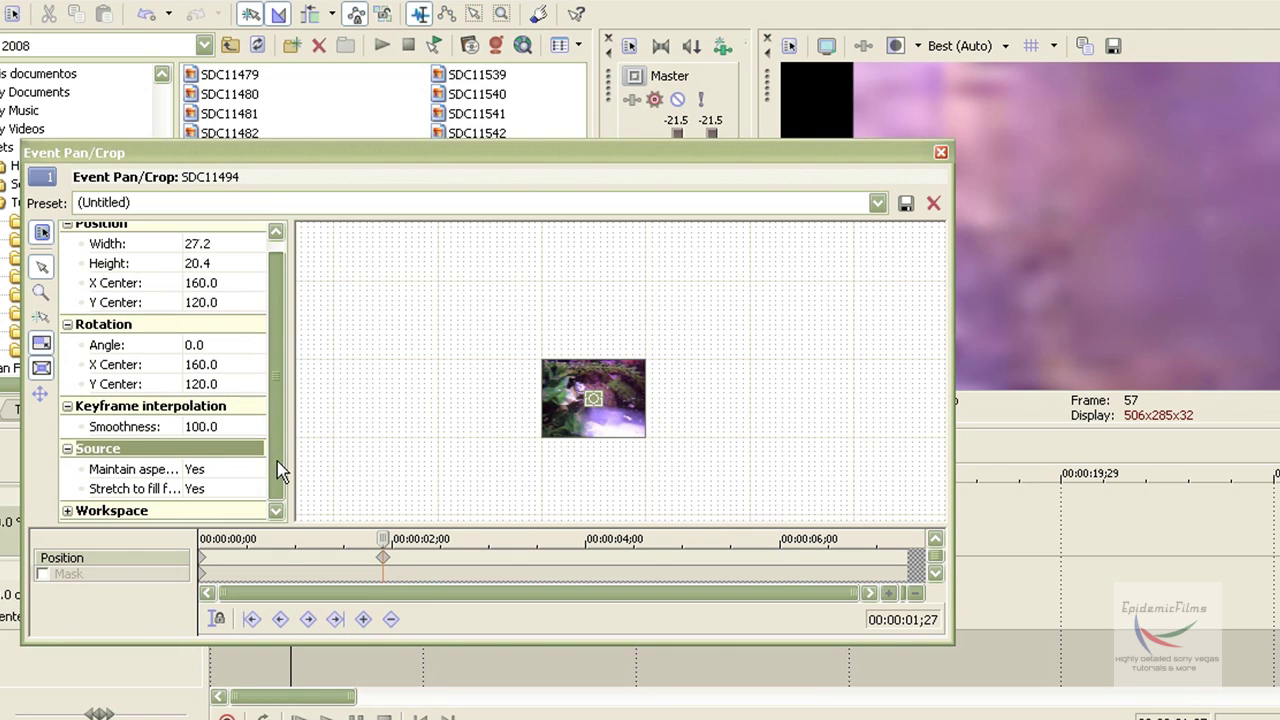
pyautogui.click(228, 469)
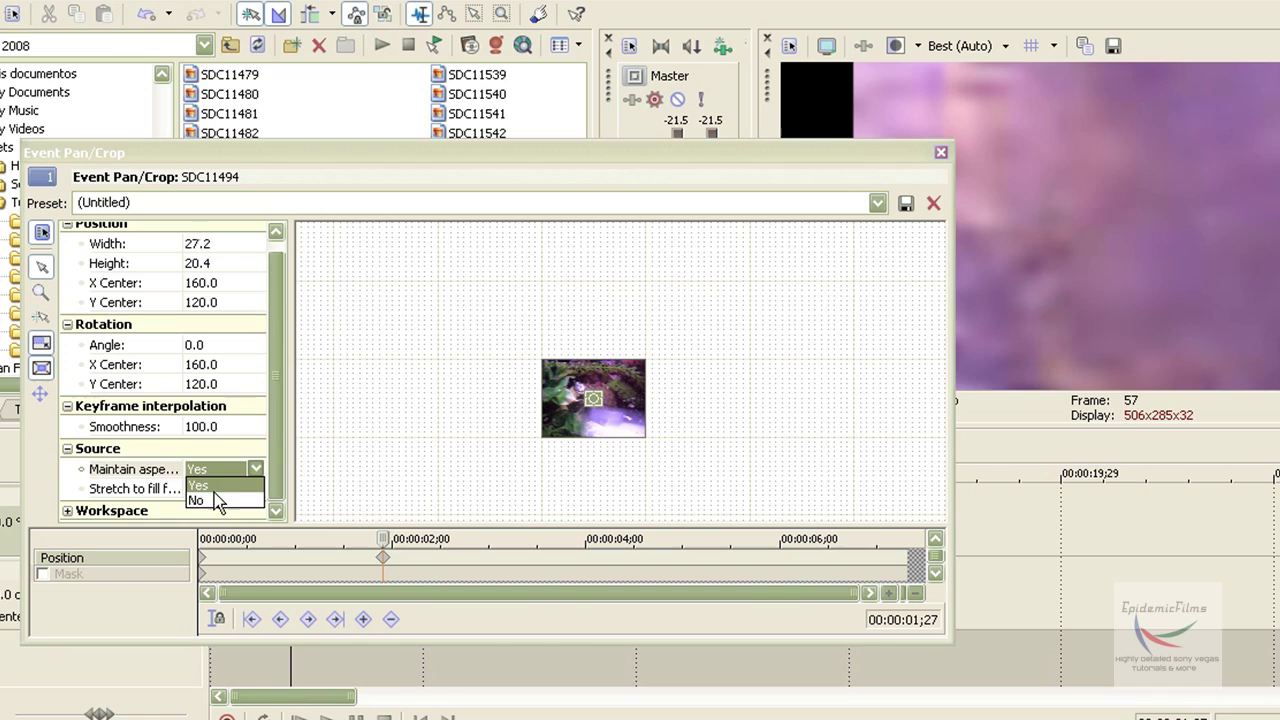
pyautogui.click(213, 486)
pyautogui.click(237, 489)
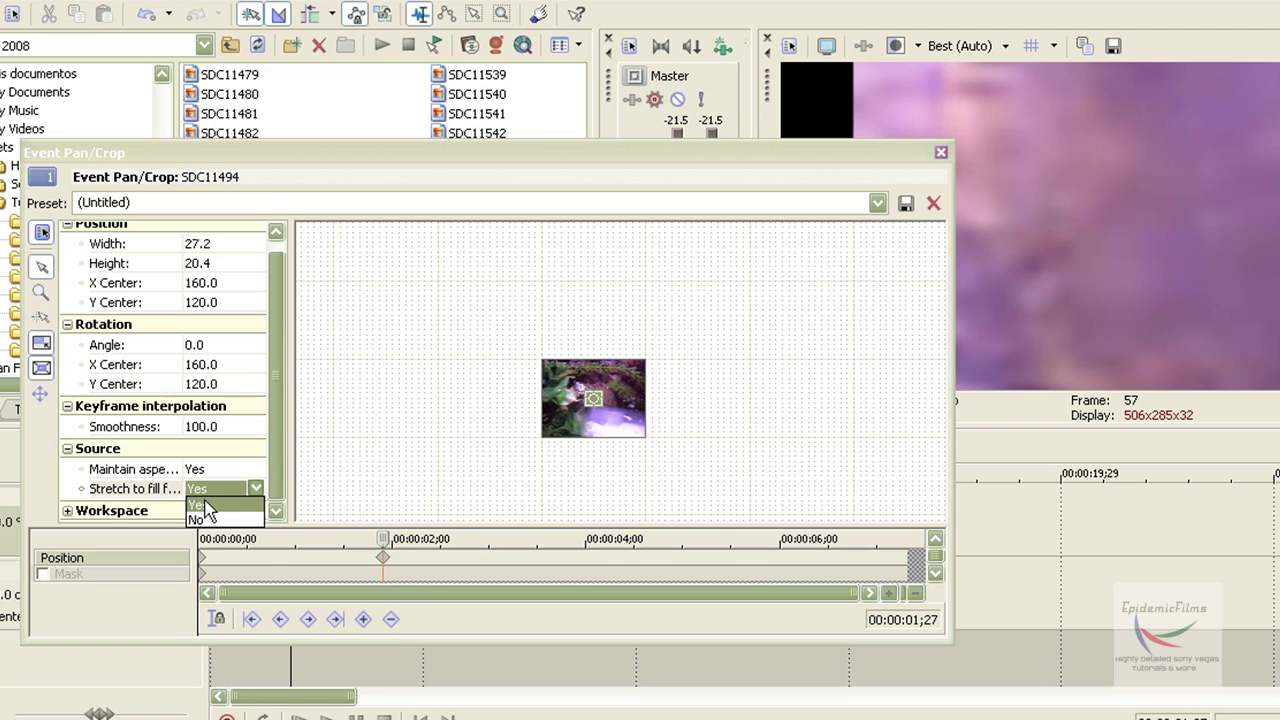
pyautogui.click(212, 520)
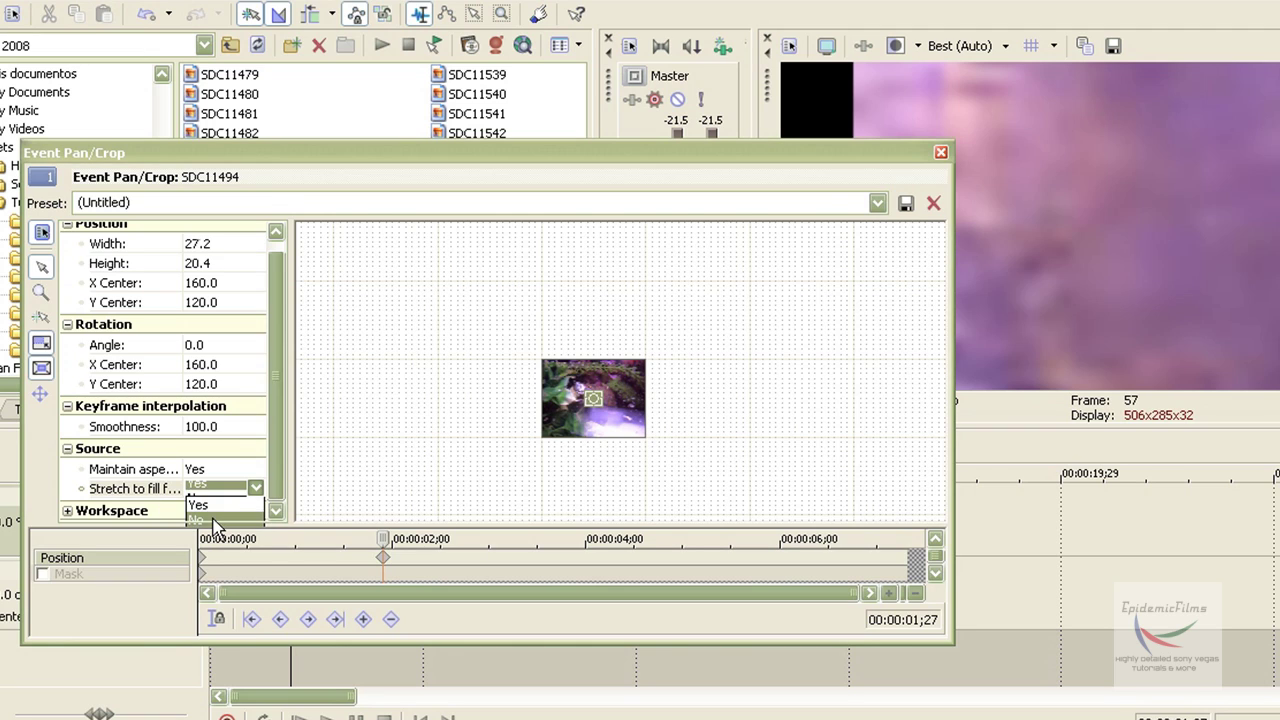
# - Try the 1:1 Square preset, revert to (Default), and enlarge the crop to 660 × 495
pyautogui.click(878, 205)
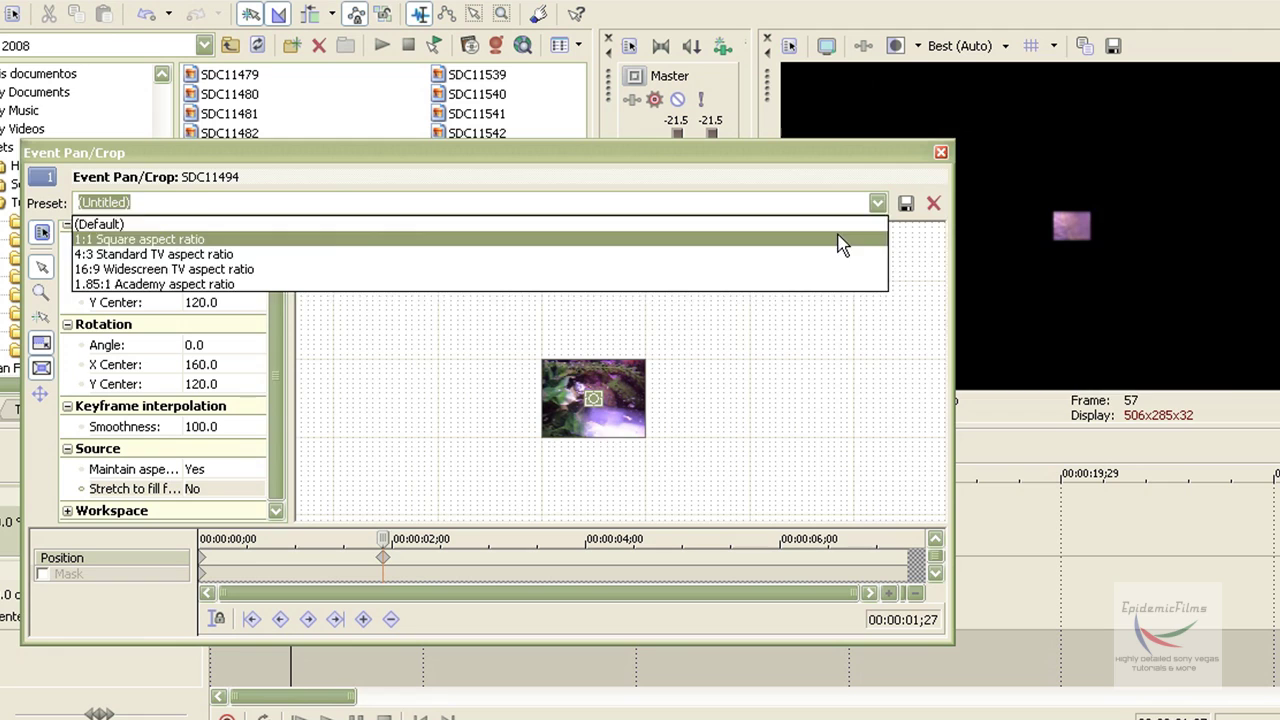
pyautogui.click(840, 240)
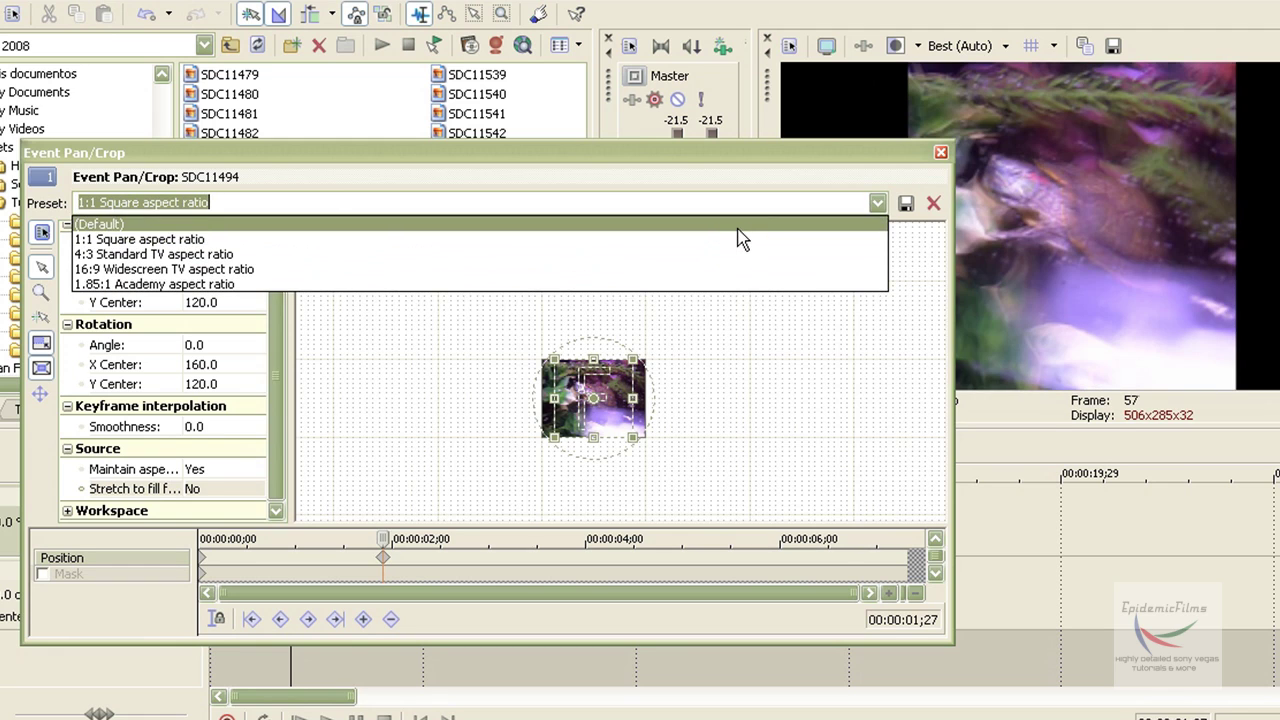
pyautogui.click(742, 226)
pyautogui.moveTo(649, 397); pyautogui.dragTo(701, 398)
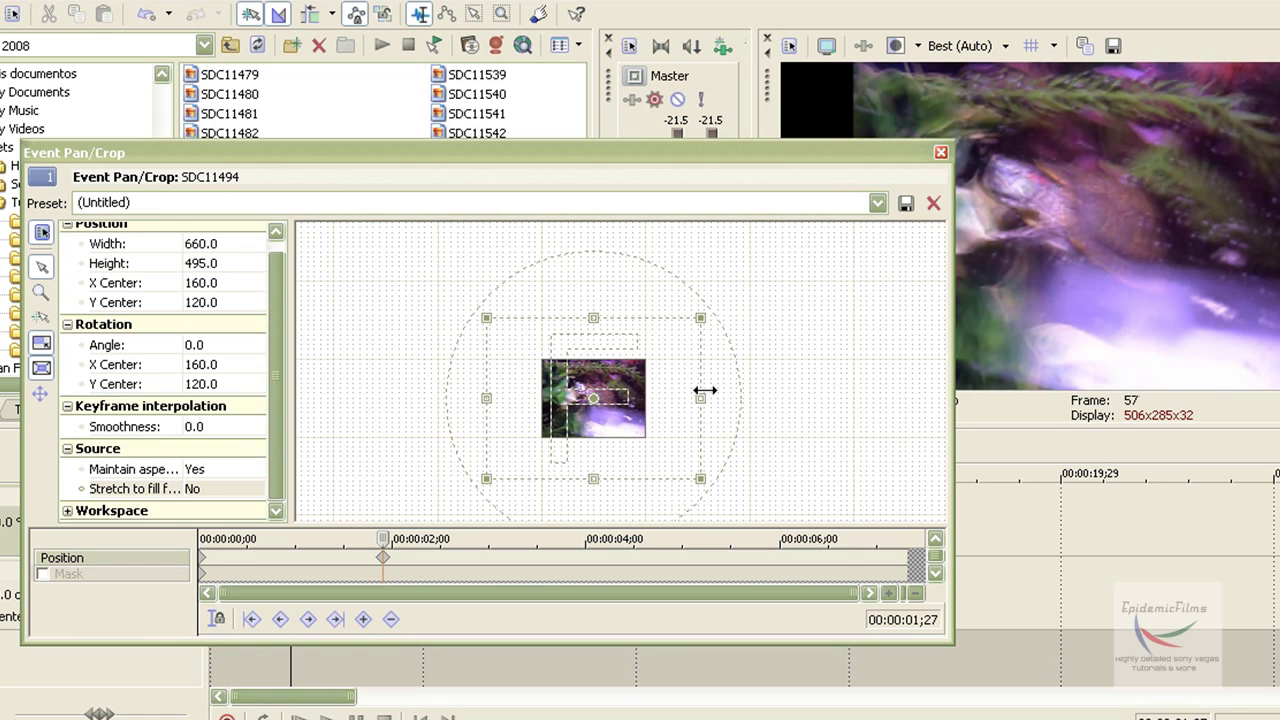
pyautogui.moveTo(593, 398)
pyautogui.mouseDown()
pyautogui.moveTo(677, 405)
pyautogui.moveTo(575, 401)
pyautogui.moveTo(598, 399)
pyautogui.mouseUp()
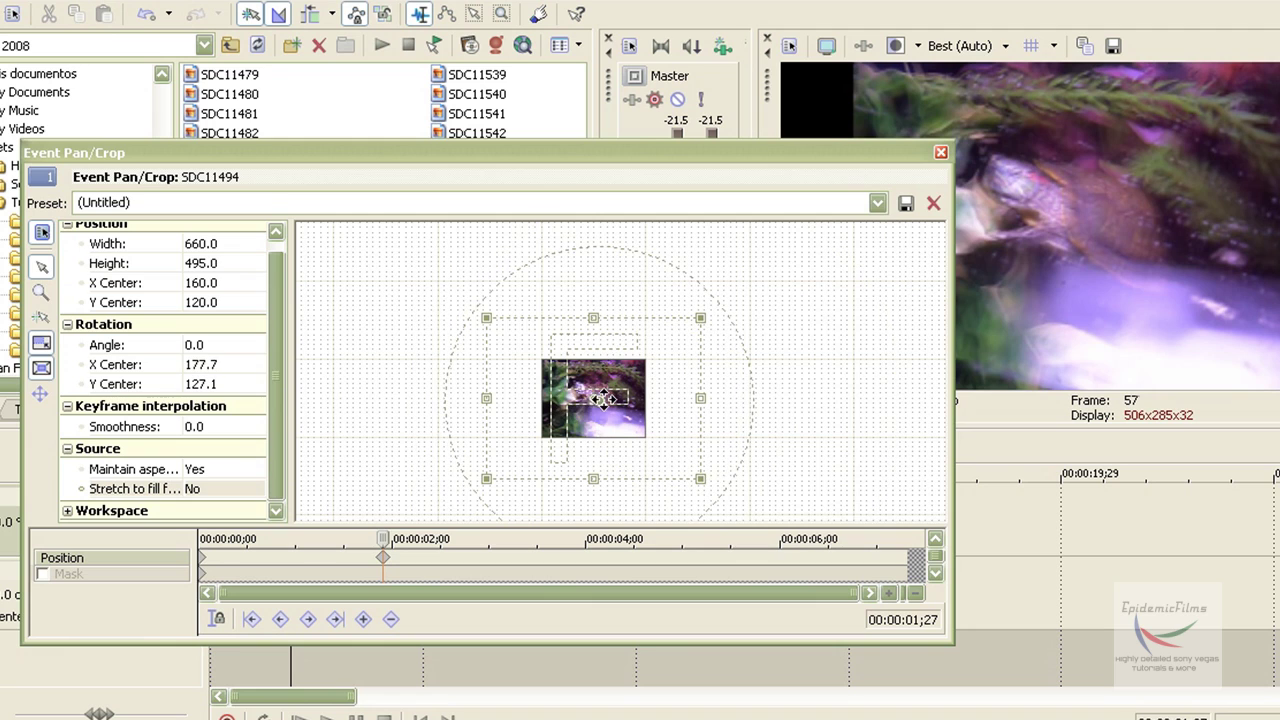
pyautogui.moveTo(610, 341); pyautogui.dragTo(734, 347)
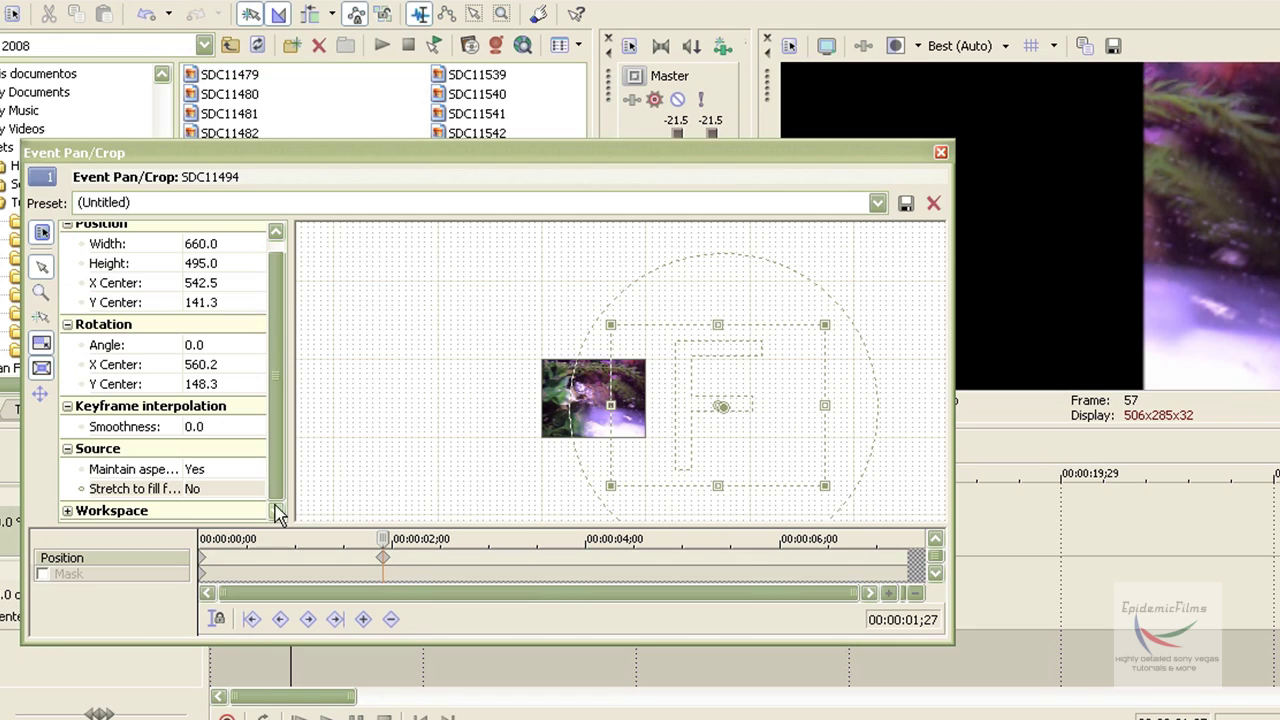
# - Set Stretch to fill frame to Yes and move the crop frame left
pyautogui.click(226, 492)
pyautogui.click(215, 505)
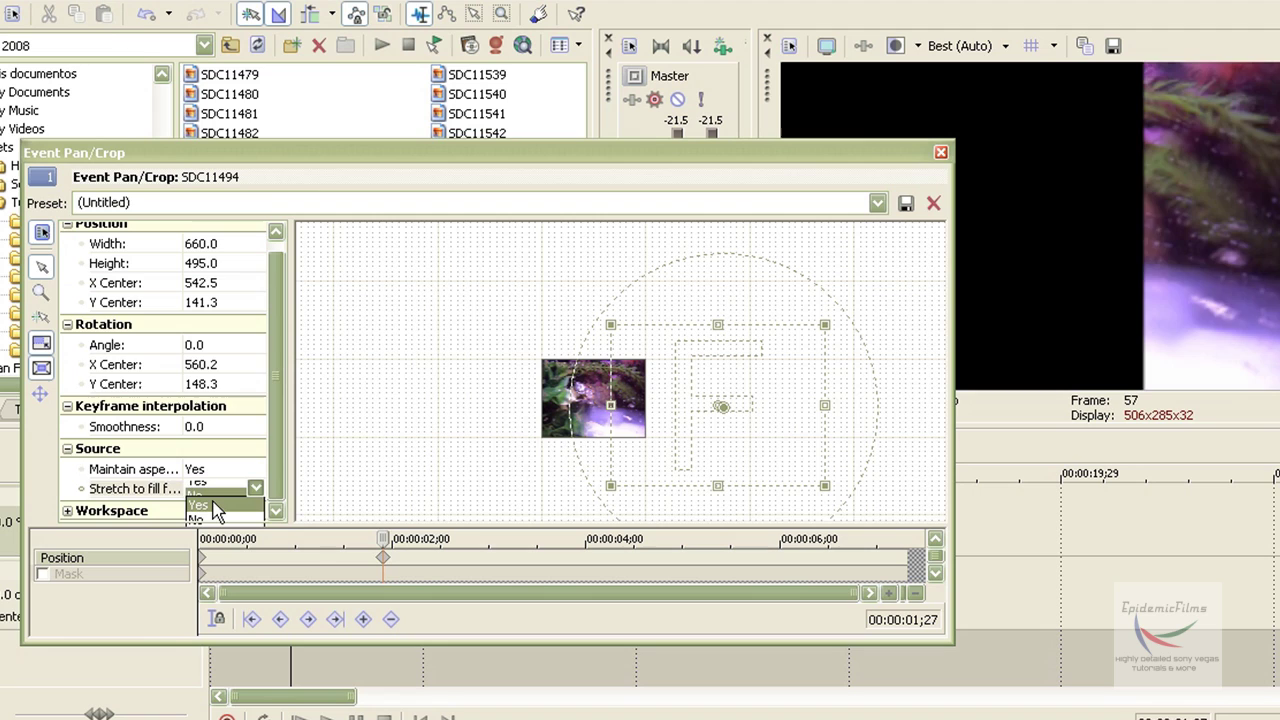
pyautogui.moveTo(666, 365); pyautogui.dragTo(500, 369)
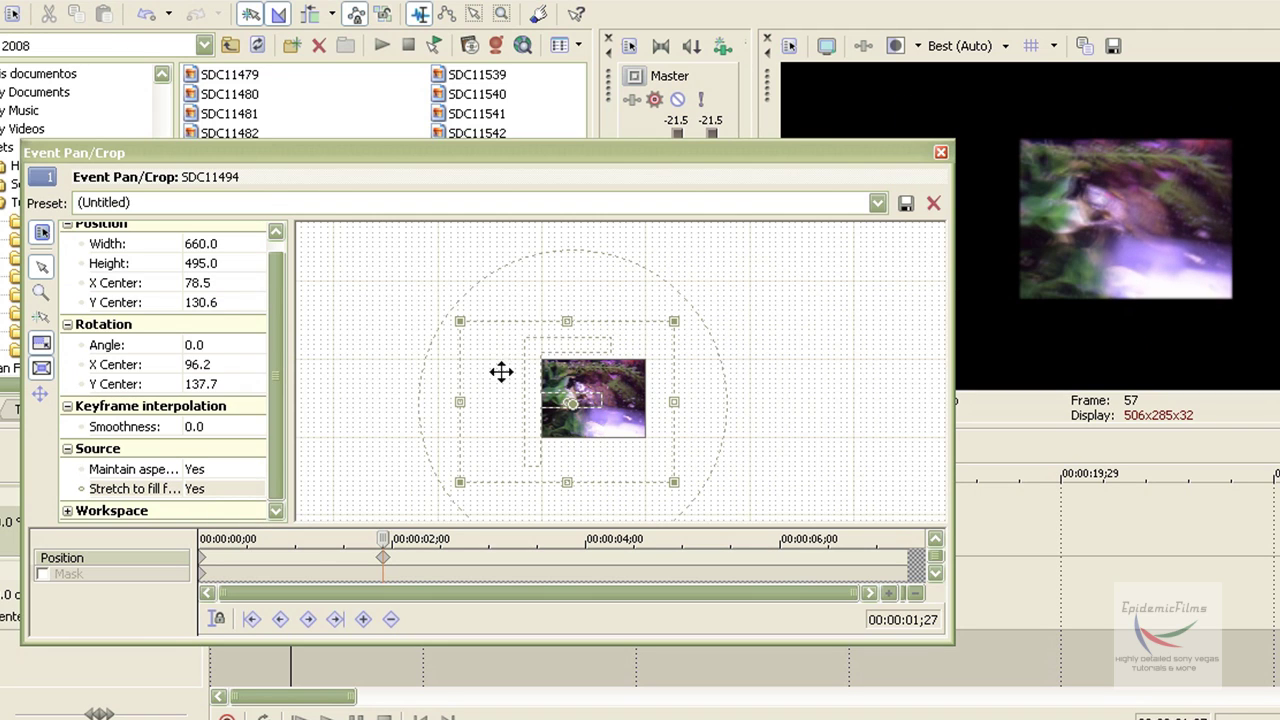
pyautogui.click(68, 511)
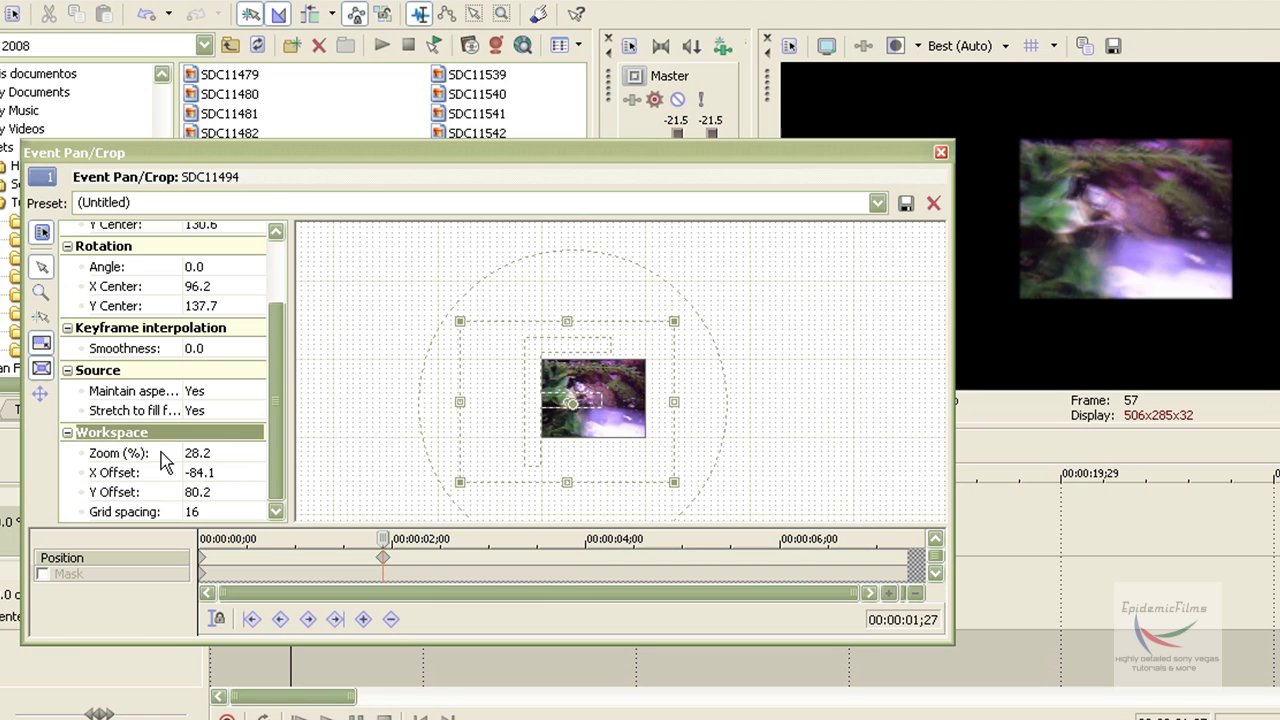
# - Move the crop frame up and left and set workspace Zoom to 54%
pyautogui.moveTo(280, 463); pyautogui.dragTo(314, 443)
pyautogui.moveTo(579, 438); pyautogui.dragTo(531, 400)
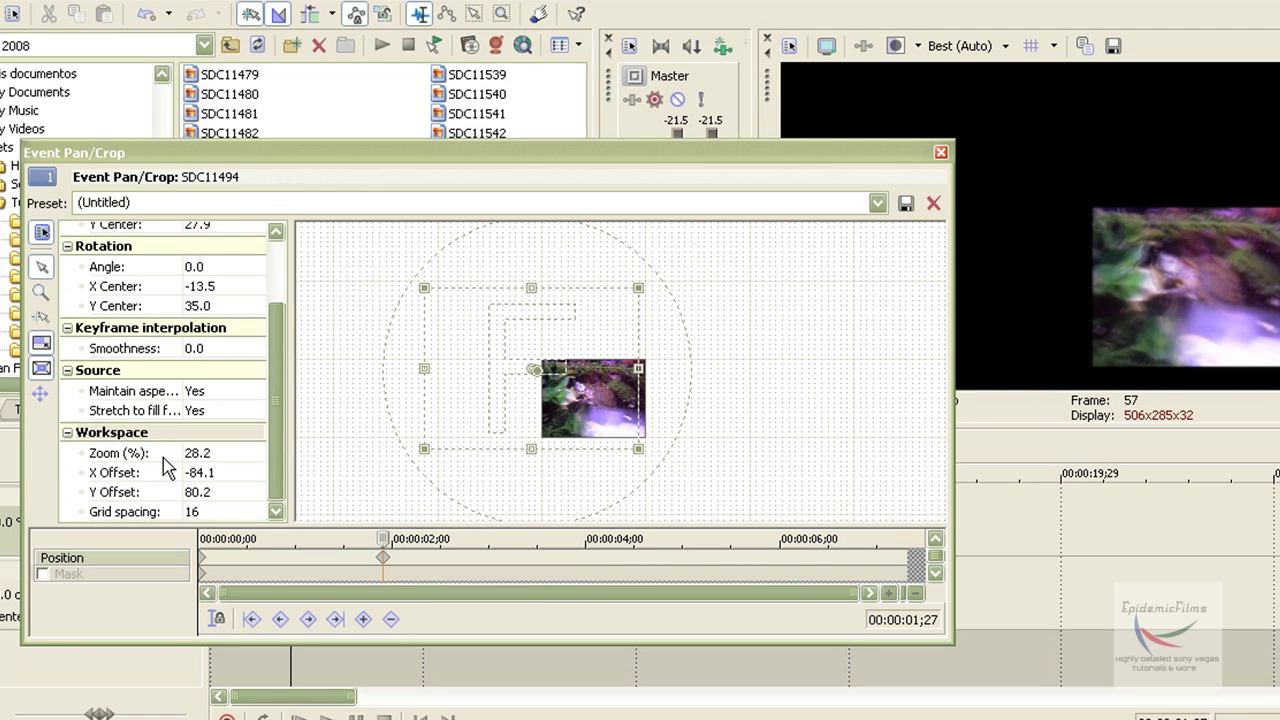
pyautogui.click(216, 453)
pyautogui.click(256, 454)
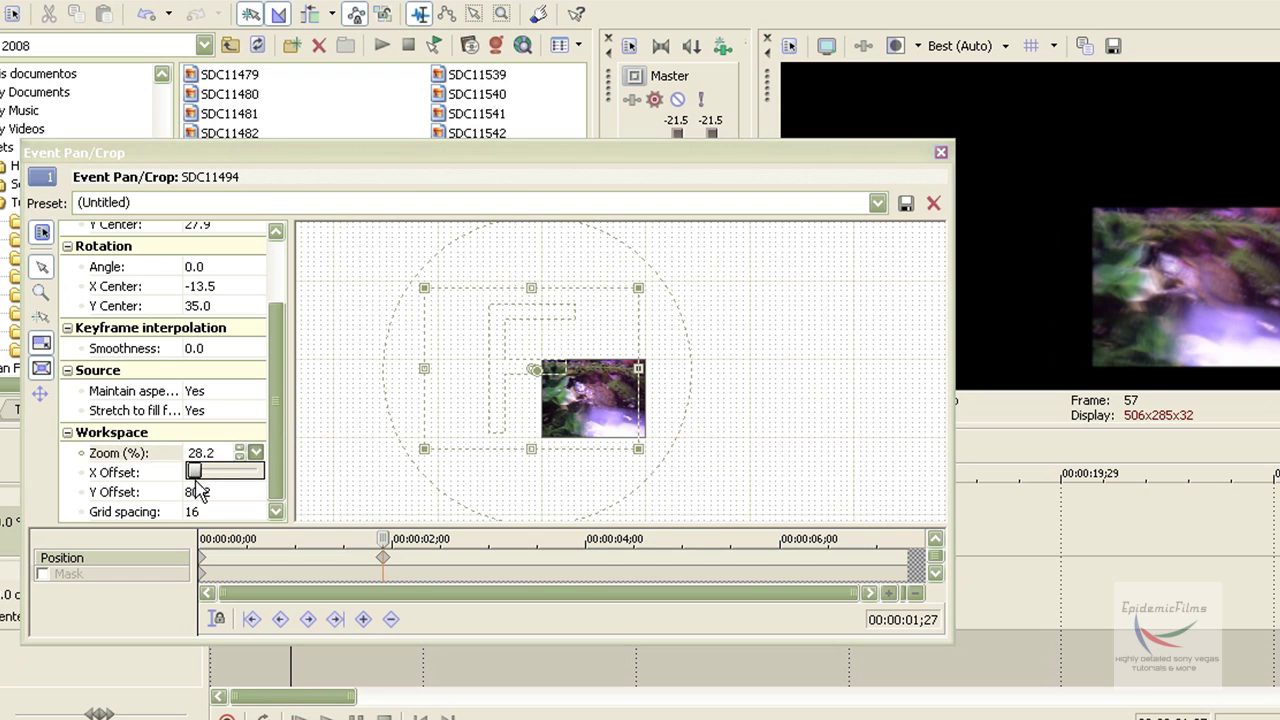
pyautogui.moveTo(197, 472); pyautogui.dragTo(150, 485)
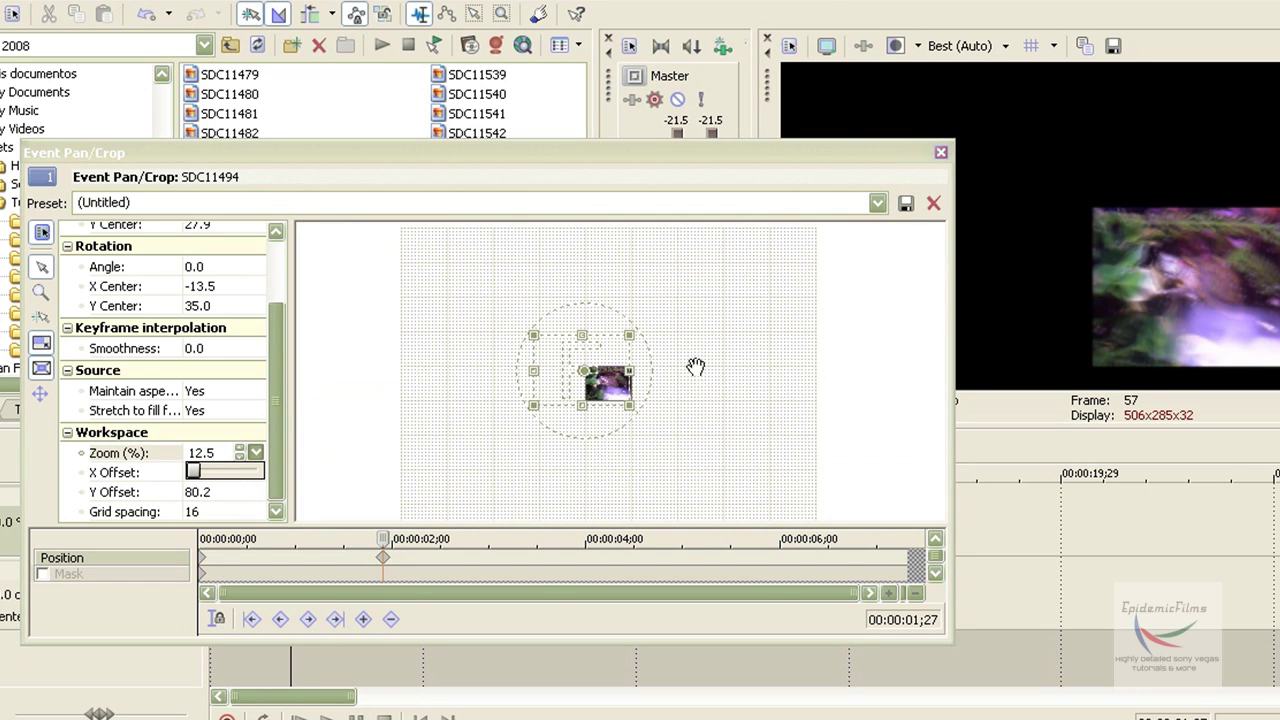
pyautogui.scroll(5, 463, 391)
pyautogui.scroll(-5, 461, 393)
# - Change Grid spacing from 16 to 8 and shift the Pan/Crop window slightly up-right
pyautogui.click(219, 491)
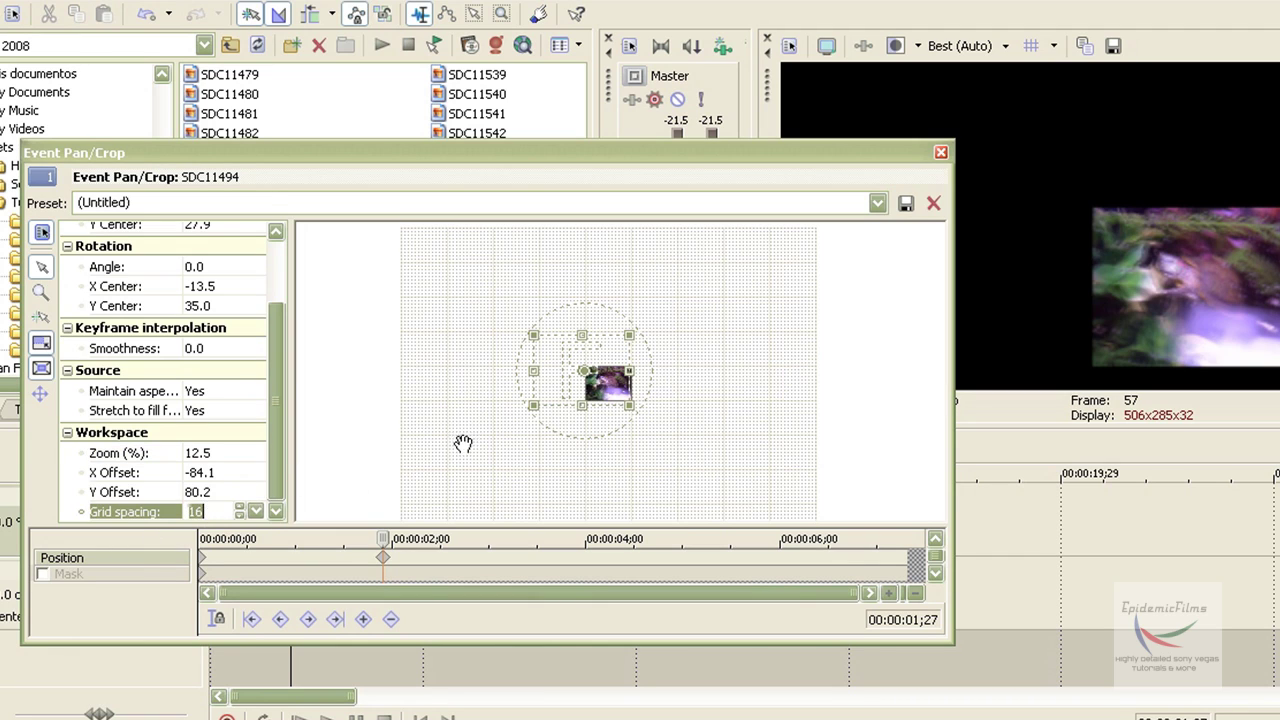
pyautogui.scroll(4, 543, 400)
pyautogui.scroll(6, 455, 398)
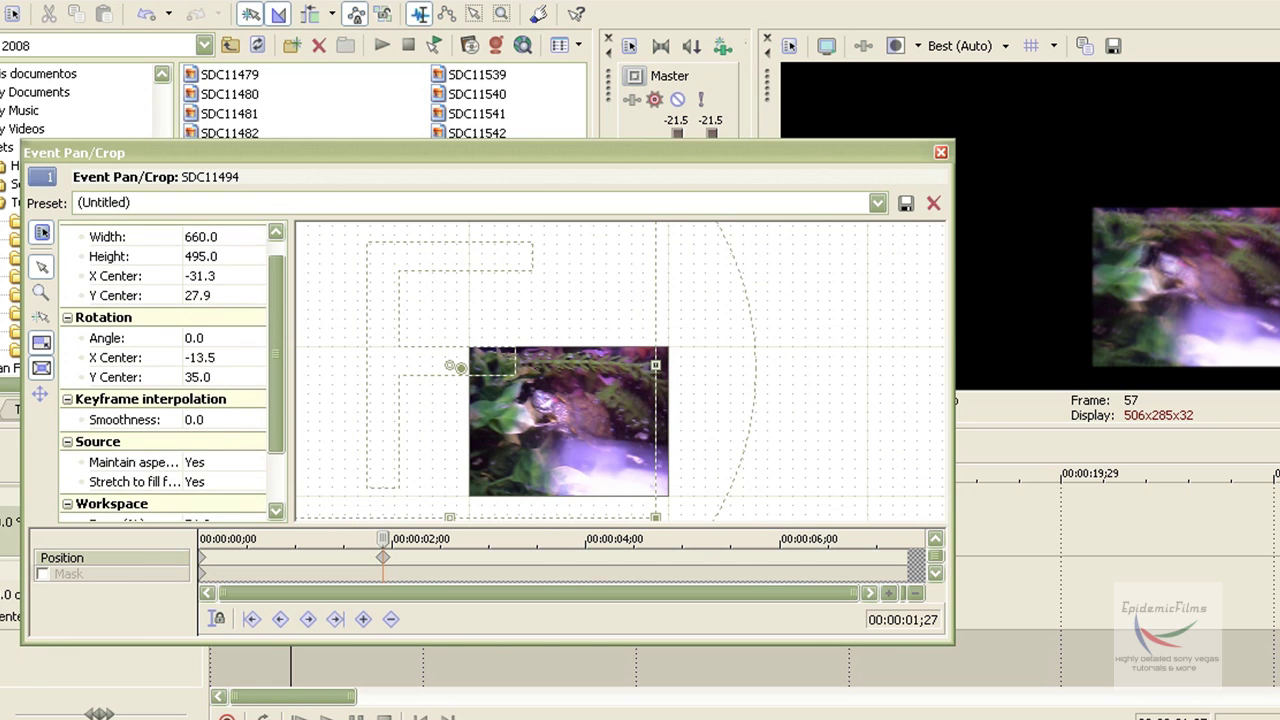
pyautogui.scroll(-3, 277, 440)
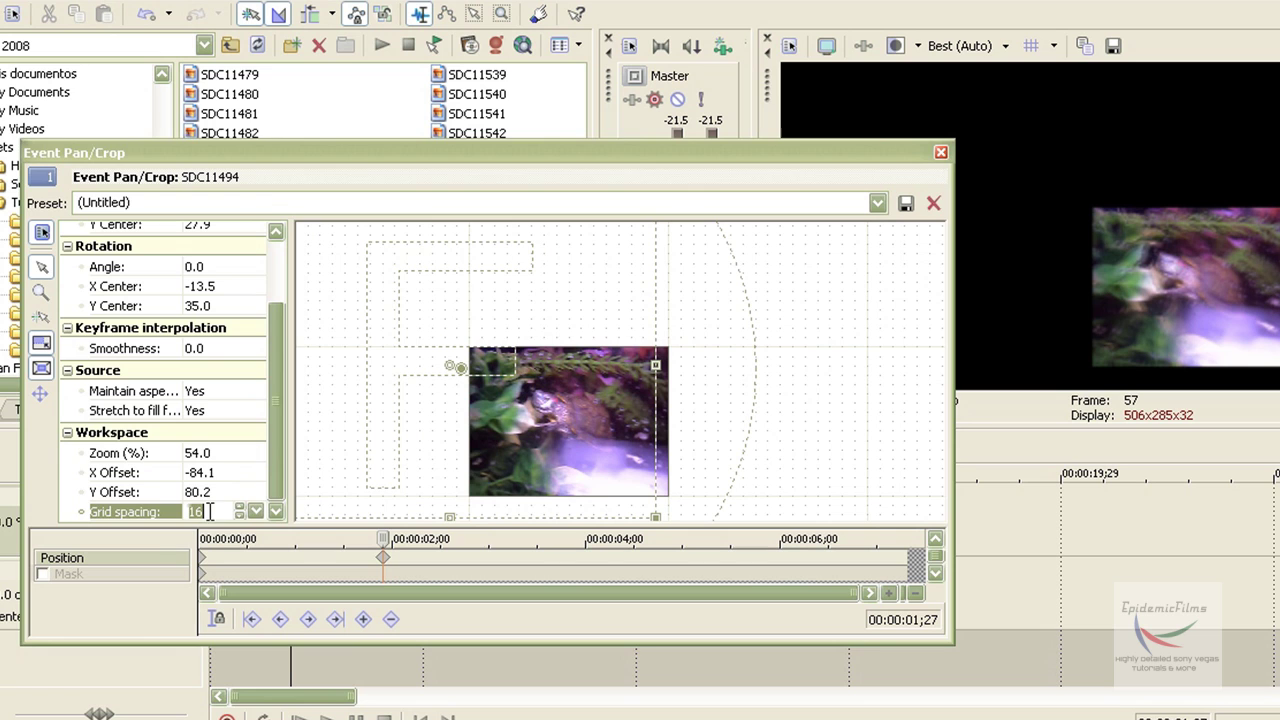
pyautogui.click(256, 512)
pyautogui.moveTo(197, 529); pyautogui.dragTo(40, 548)
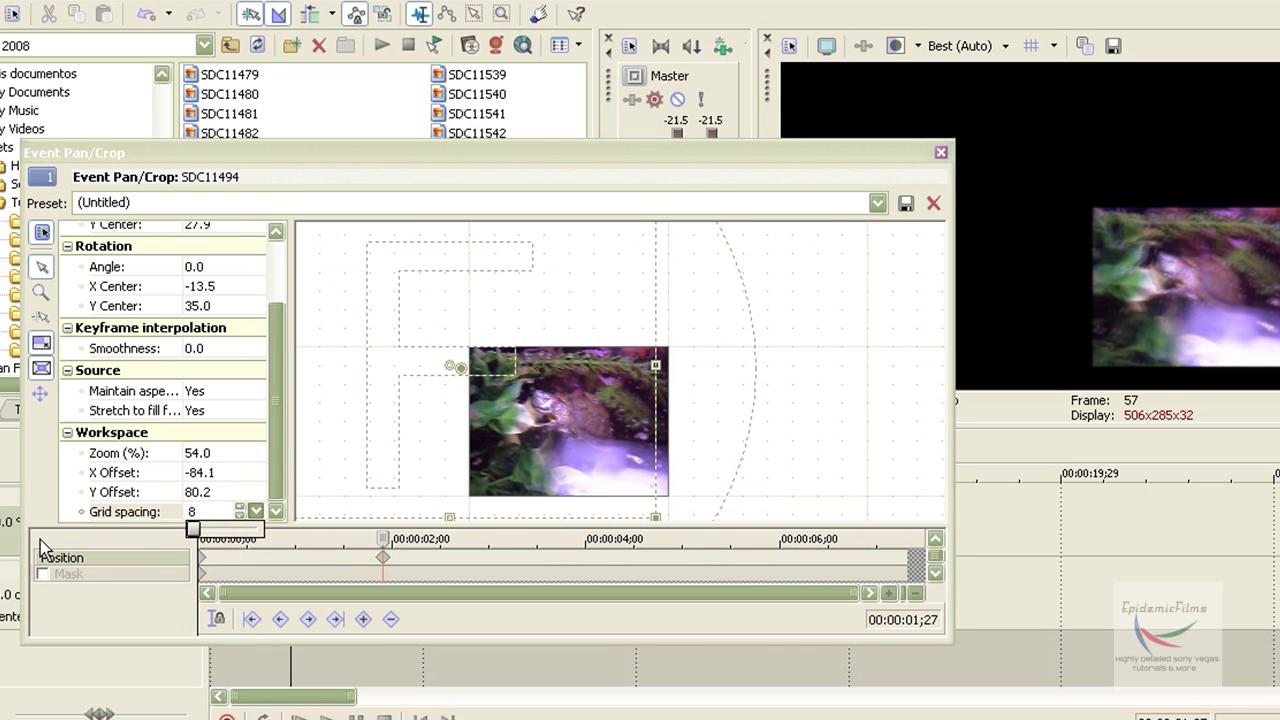
pyautogui.moveTo(180, 525)
pyautogui.mouseDown()
pyautogui.moveTo(343, 523)
pyautogui.moveTo(190, 528)
pyautogui.mouseUp()
pyautogui.moveTo(145, 163); pyautogui.dragTo(195, 148)
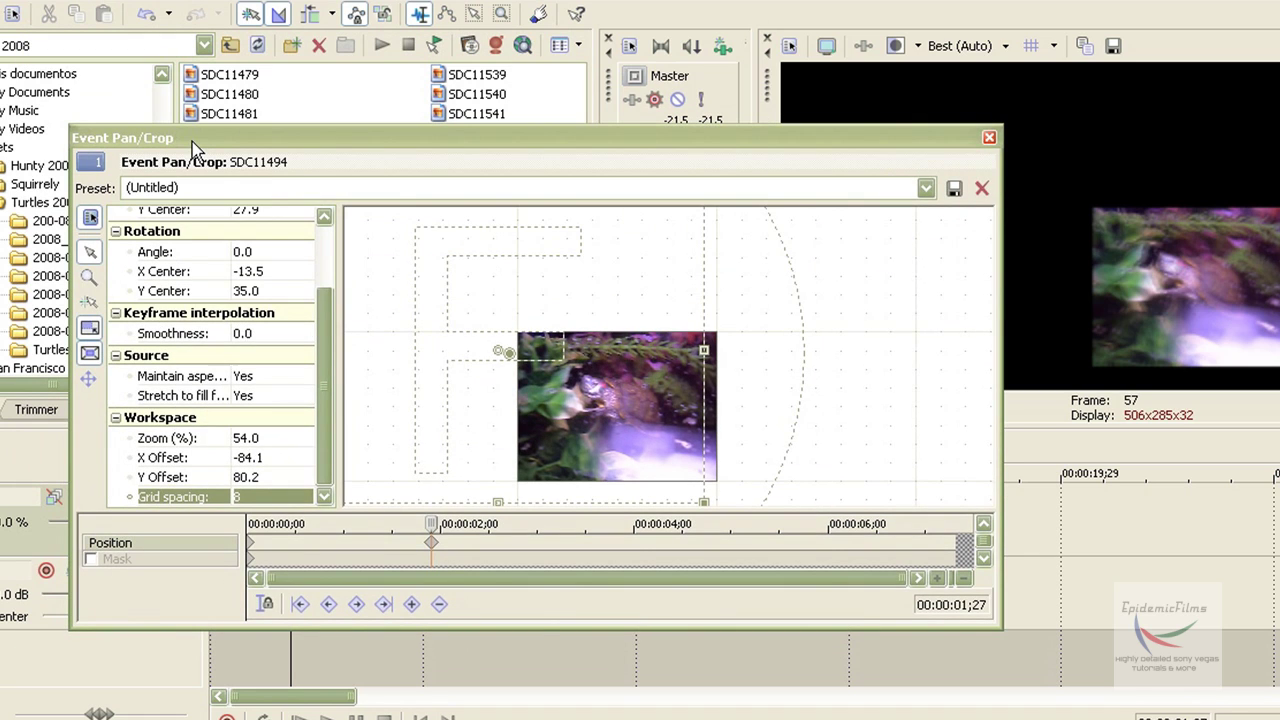
# - Enable Mask and draw a closed mask outline around the turtle
pyautogui.click(91, 559)
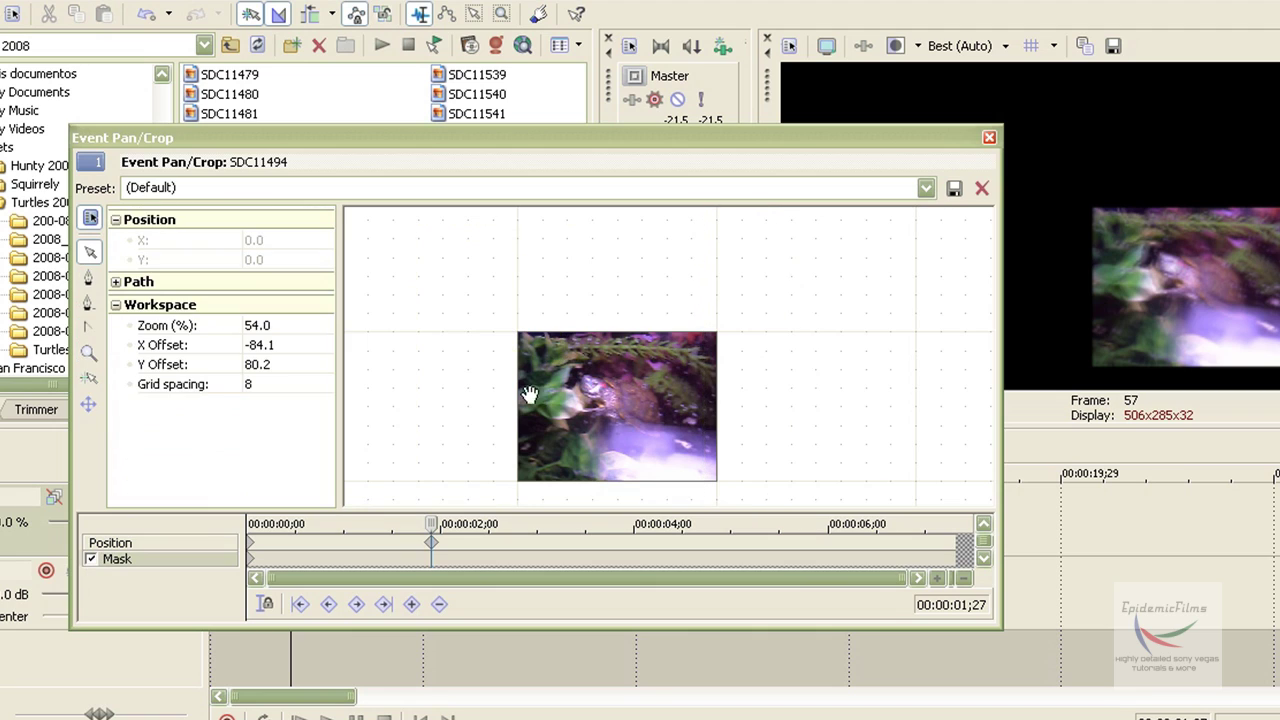
pyautogui.click(89, 277)
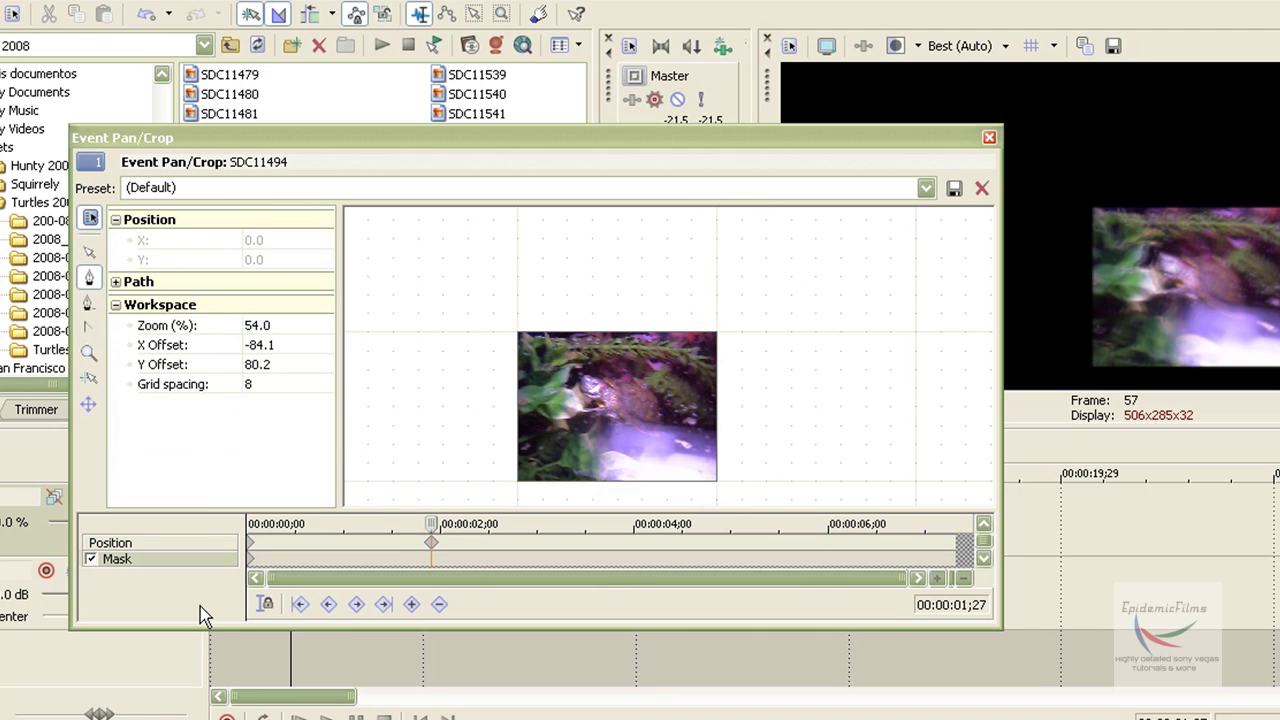
pyautogui.click(582, 423)
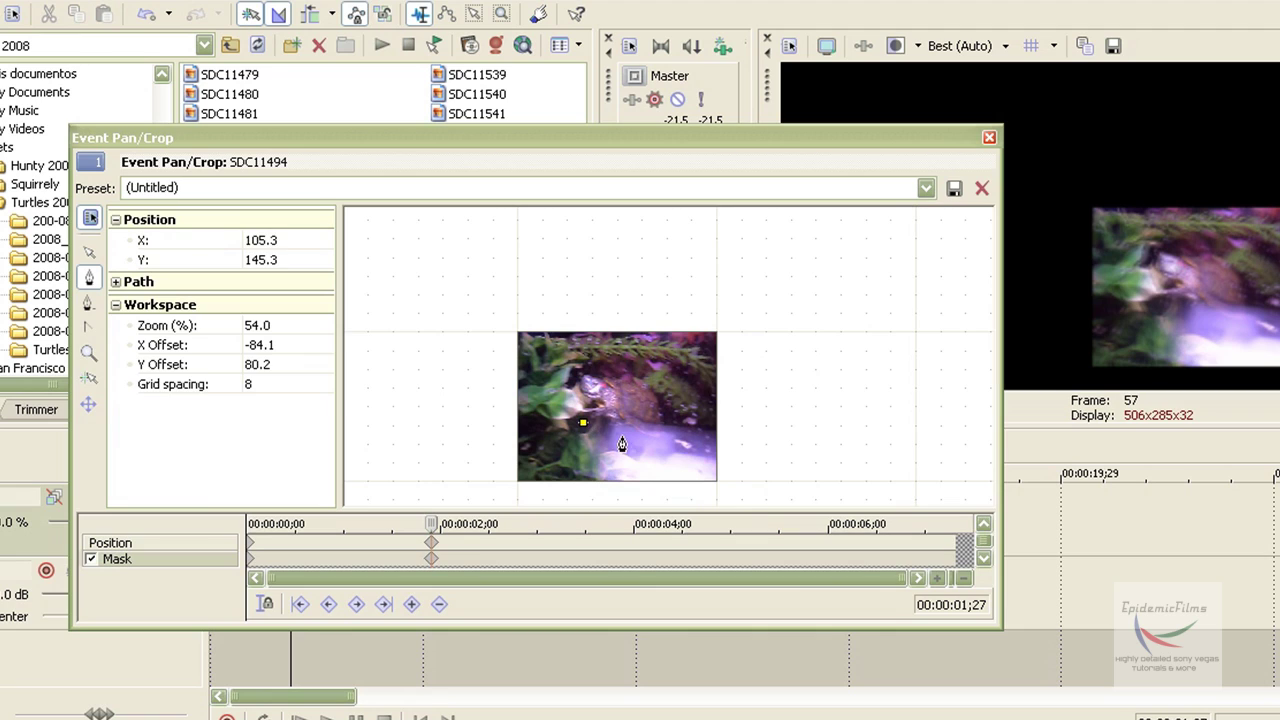
pyautogui.click(656, 437)
pyautogui.click(668, 427)
pyautogui.click(671, 397)
pyautogui.click(661, 373)
pyautogui.click(626, 371)
pyautogui.click(584, 368)
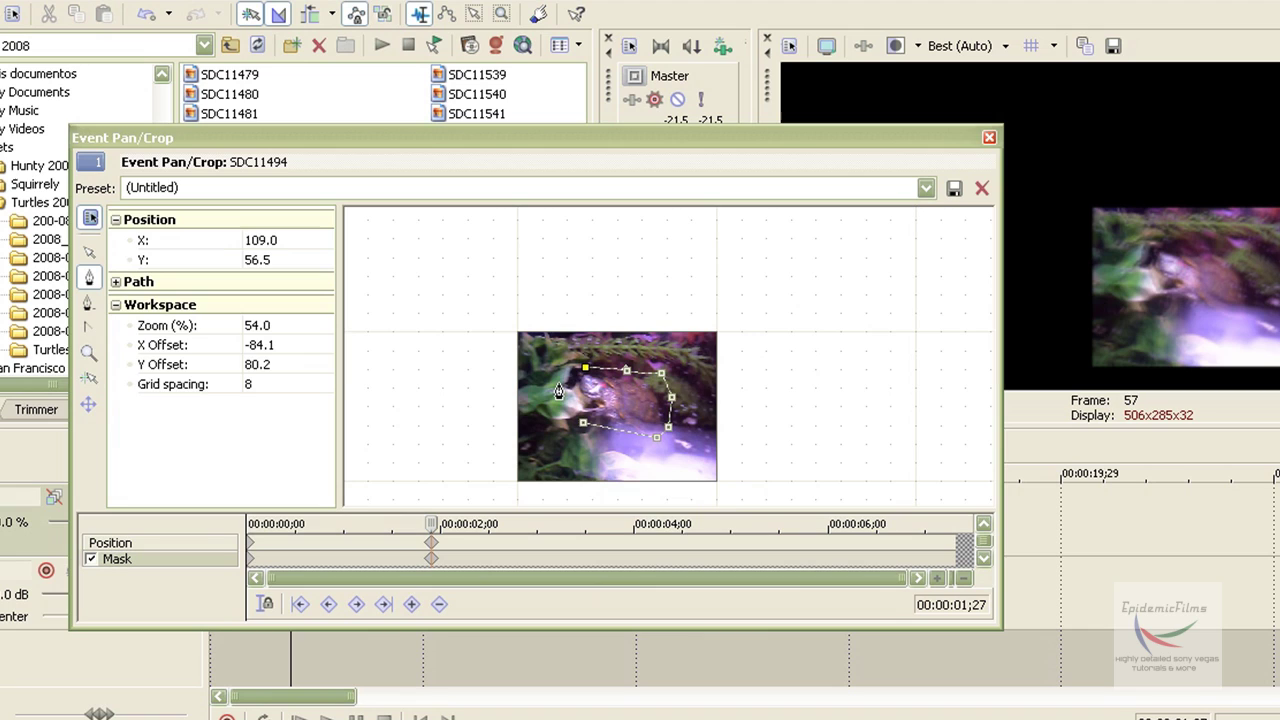
pyautogui.click(558, 383)
pyautogui.click(581, 424)
pyautogui.click(581, 426)
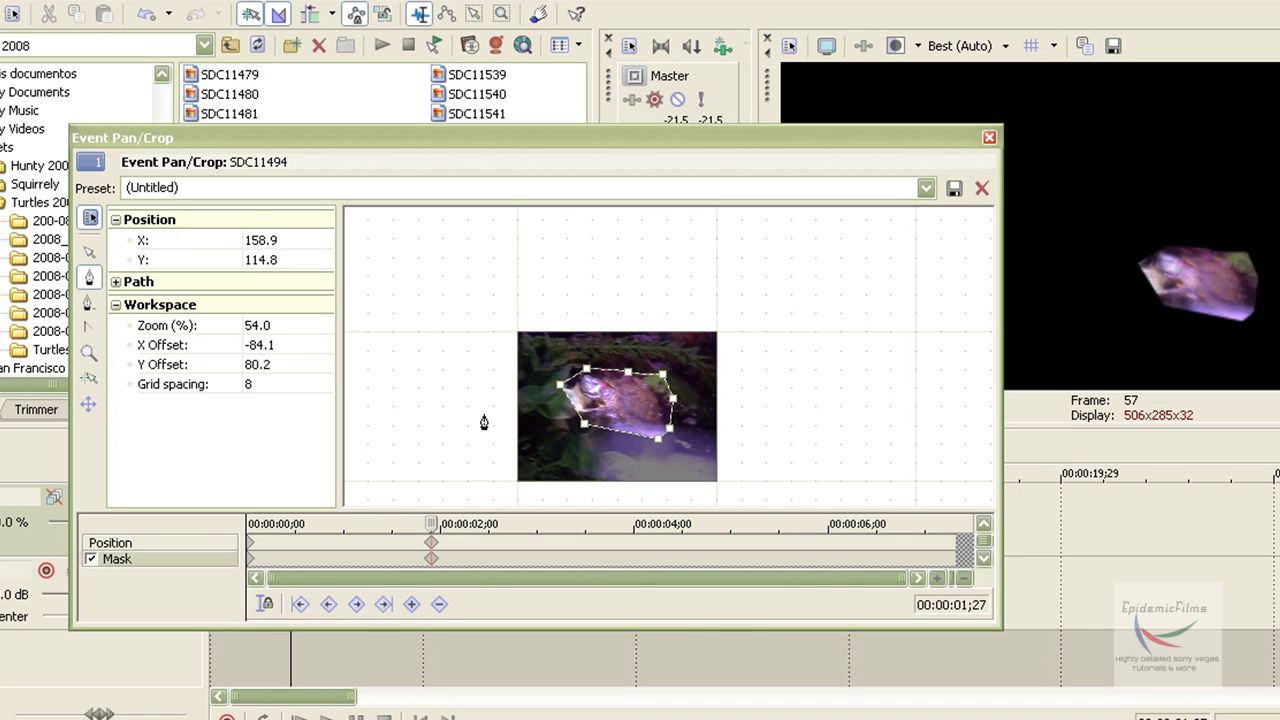
# - Set the mask Mode to Negative, Feather type Both at 47.5%, then switch Mask off
pyautogui.click(118, 285)
pyautogui.click(115, 283)
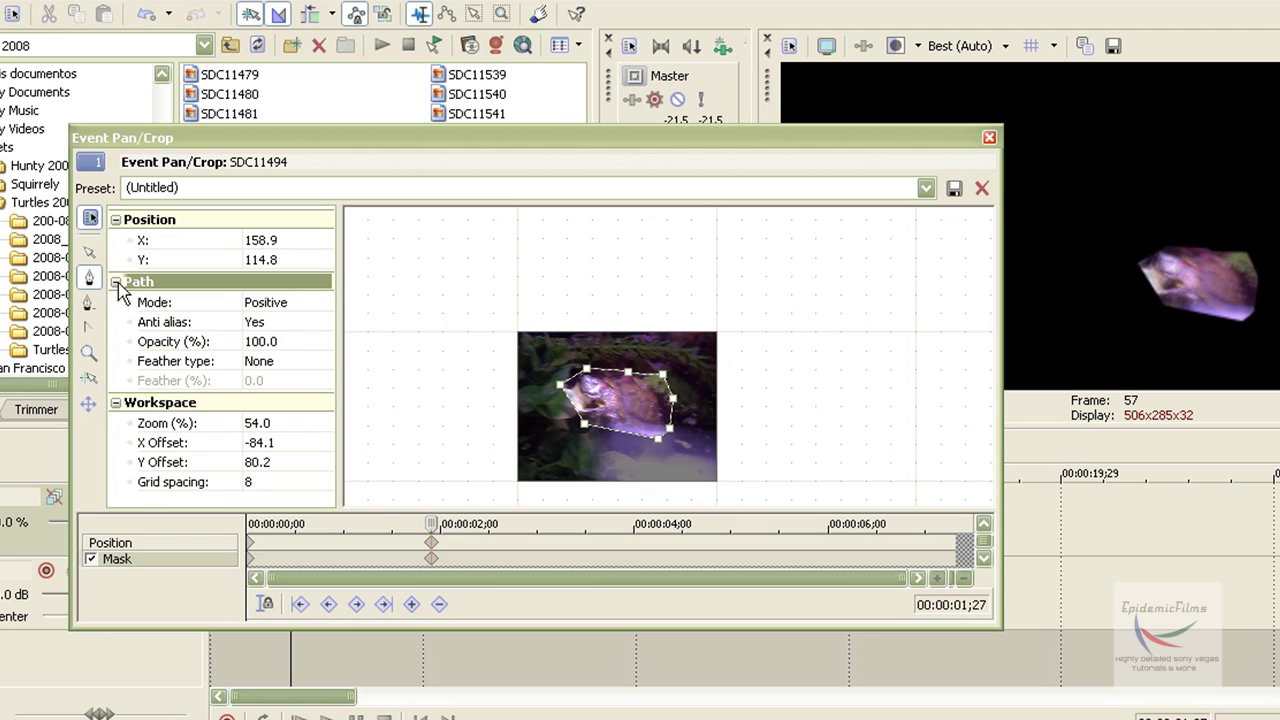
pyautogui.click(281, 305)
pyautogui.click(285, 335)
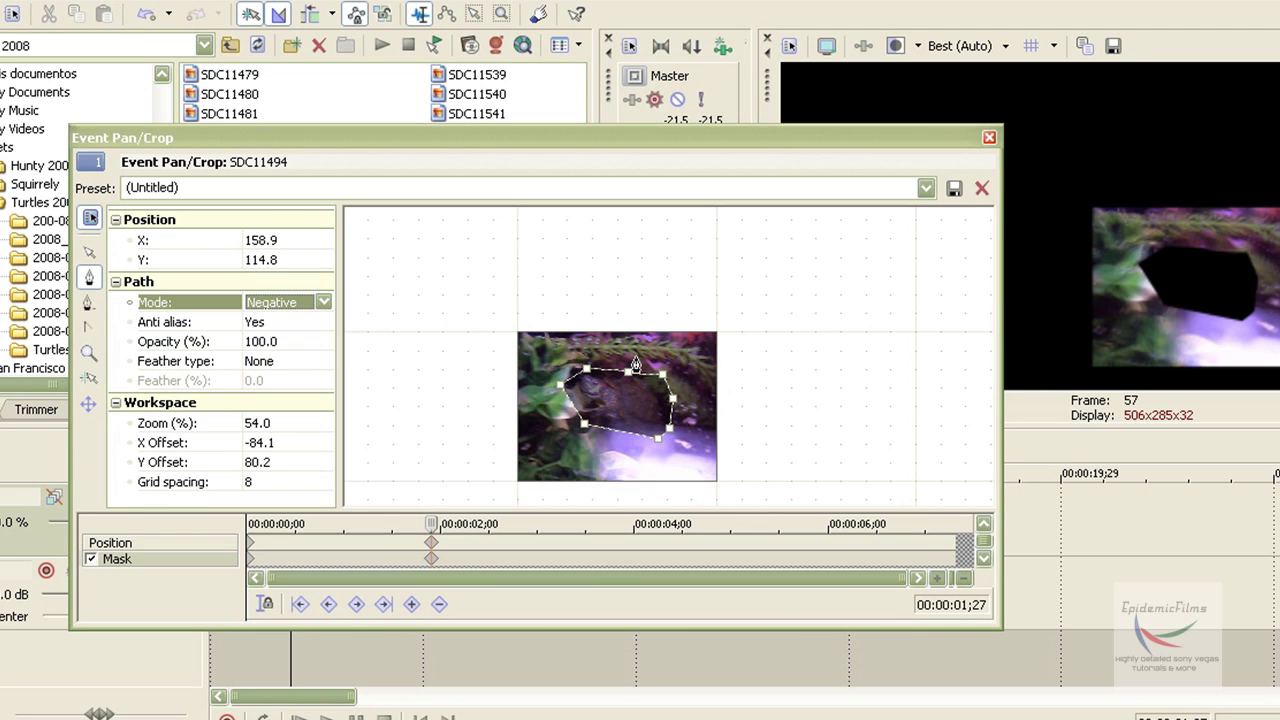
pyautogui.click(282, 364)
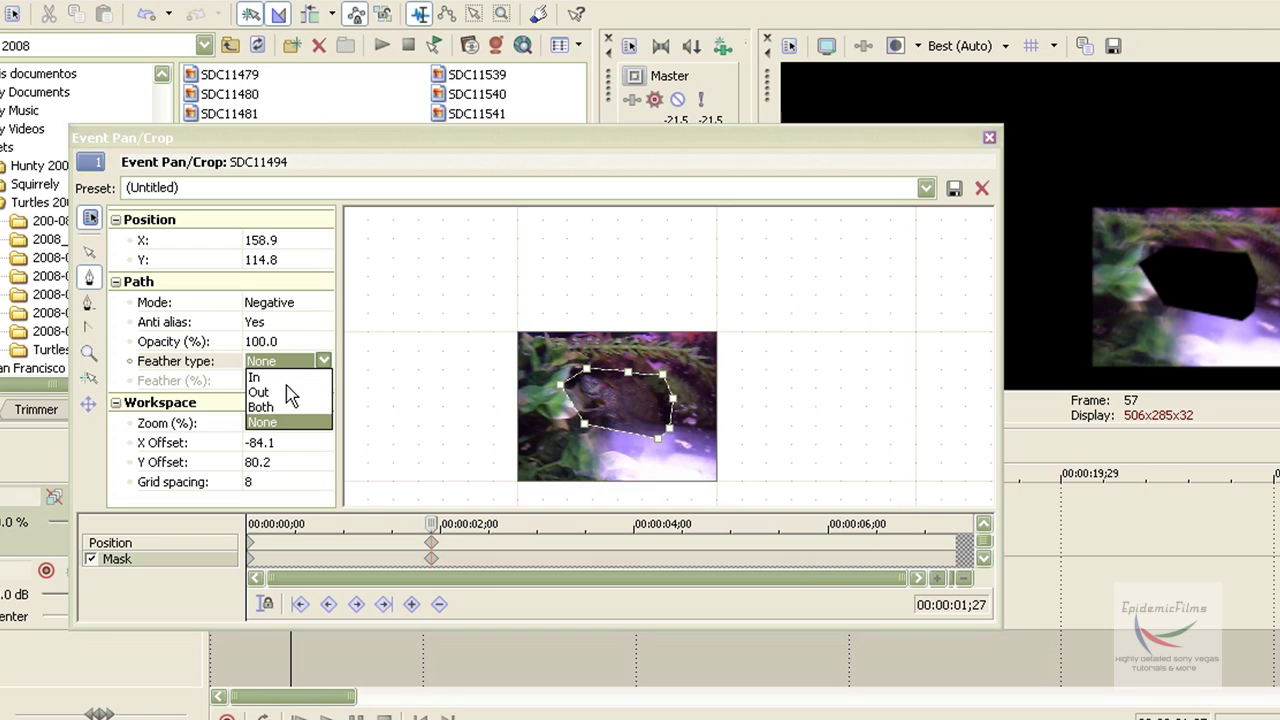
pyautogui.click(278, 405)
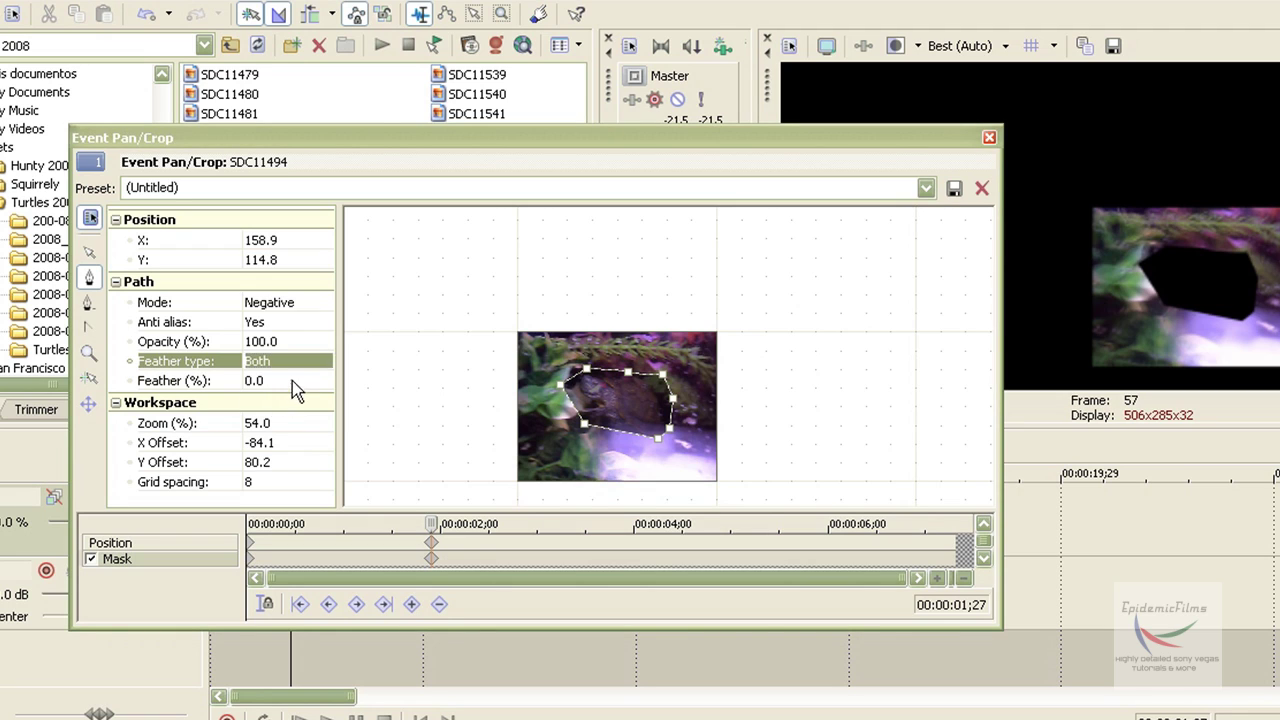
pyautogui.click(292, 381)
pyautogui.click(323, 381)
pyautogui.moveTo(253, 400); pyautogui.dragTo(324, 400)
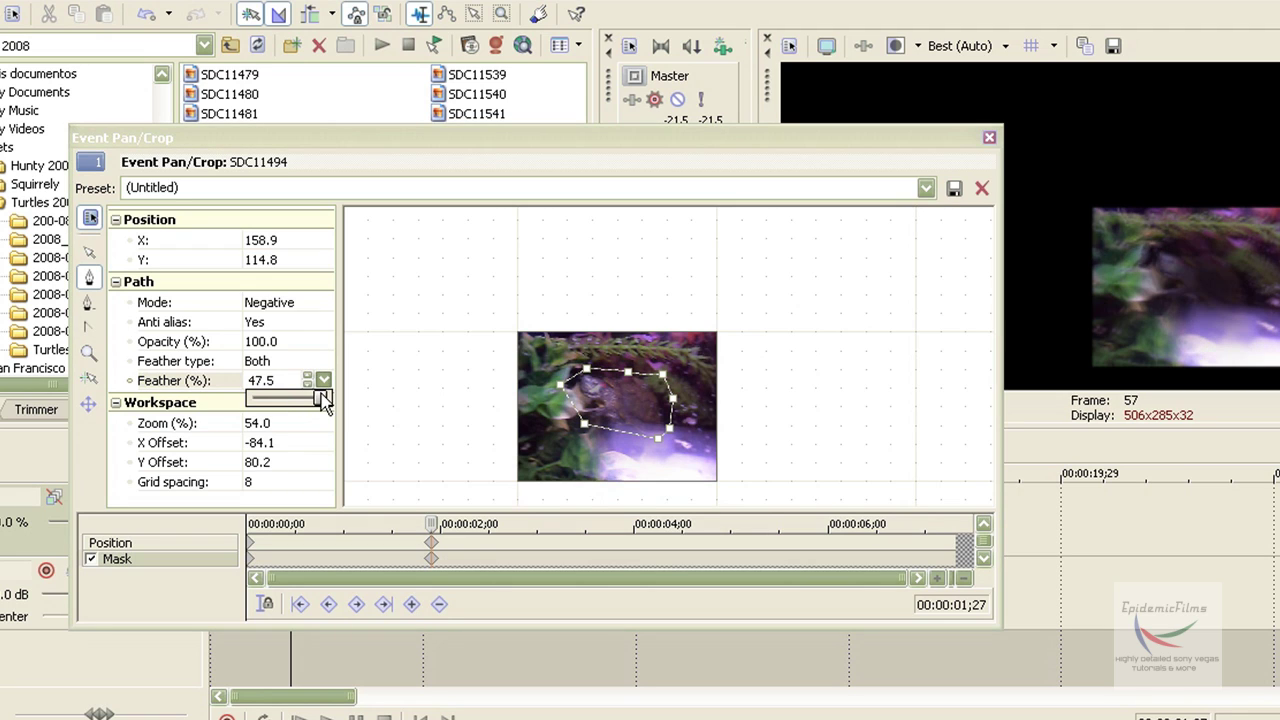
pyautogui.click(92, 559)
# - Reposition the crop frame on the turtle video, undoing an accidental mask point
pyautogui.click(188, 545)
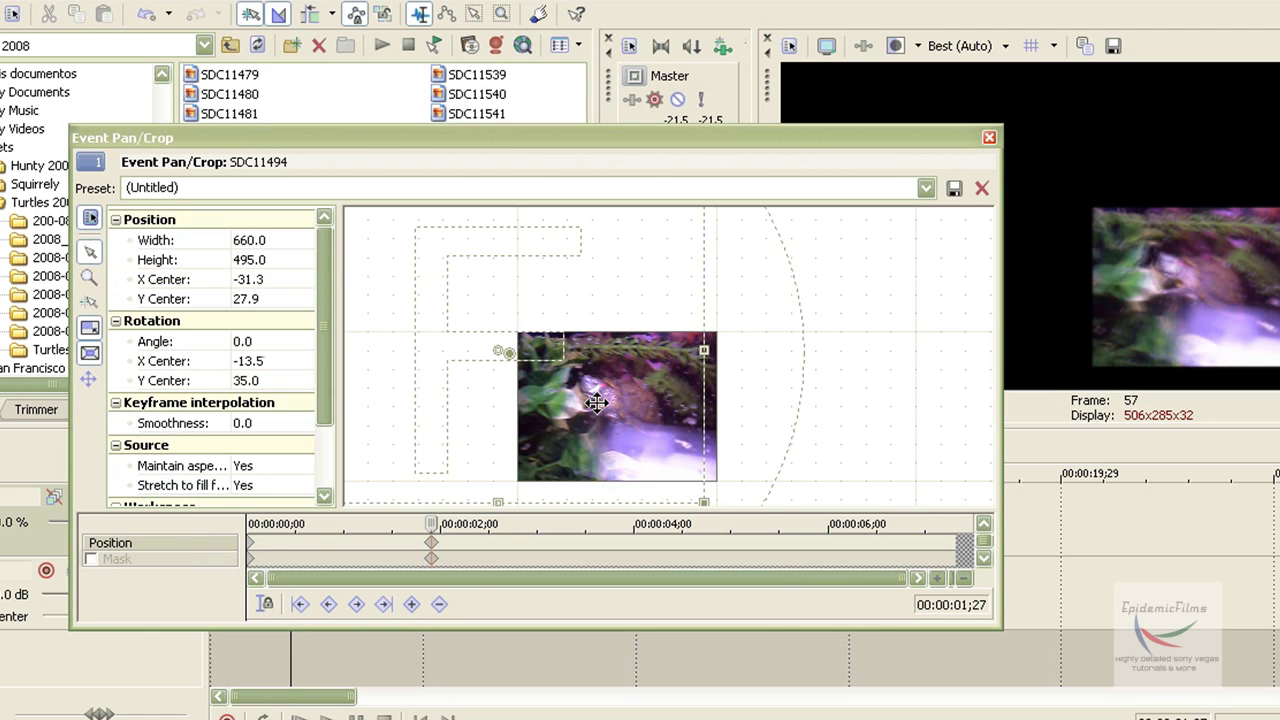
pyautogui.moveTo(596, 402); pyautogui.dragTo(600, 436)
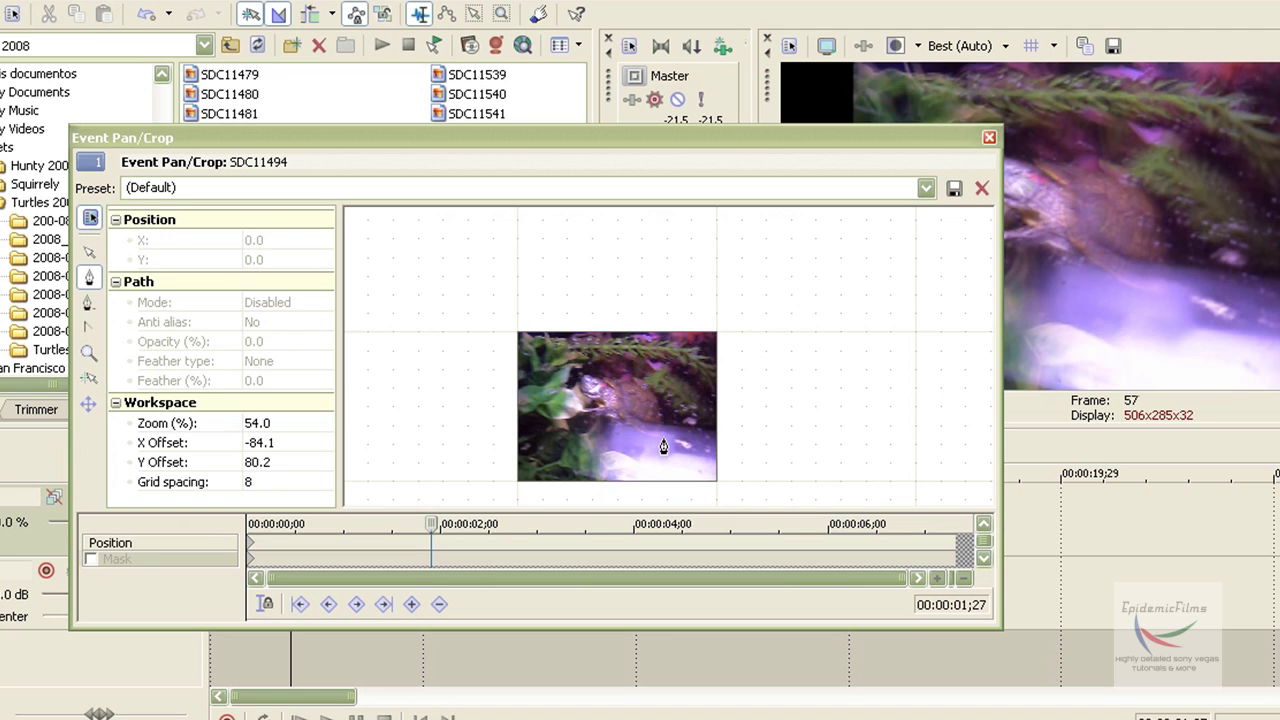
pyautogui.click(663, 439)
pyautogui.hotkey('ctrl', 'z')
pyautogui.click(112, 543)
# - Try the 1:1 Square preset, then the 16:9 Widescreen TV preset
pyautogui.click(922, 192)
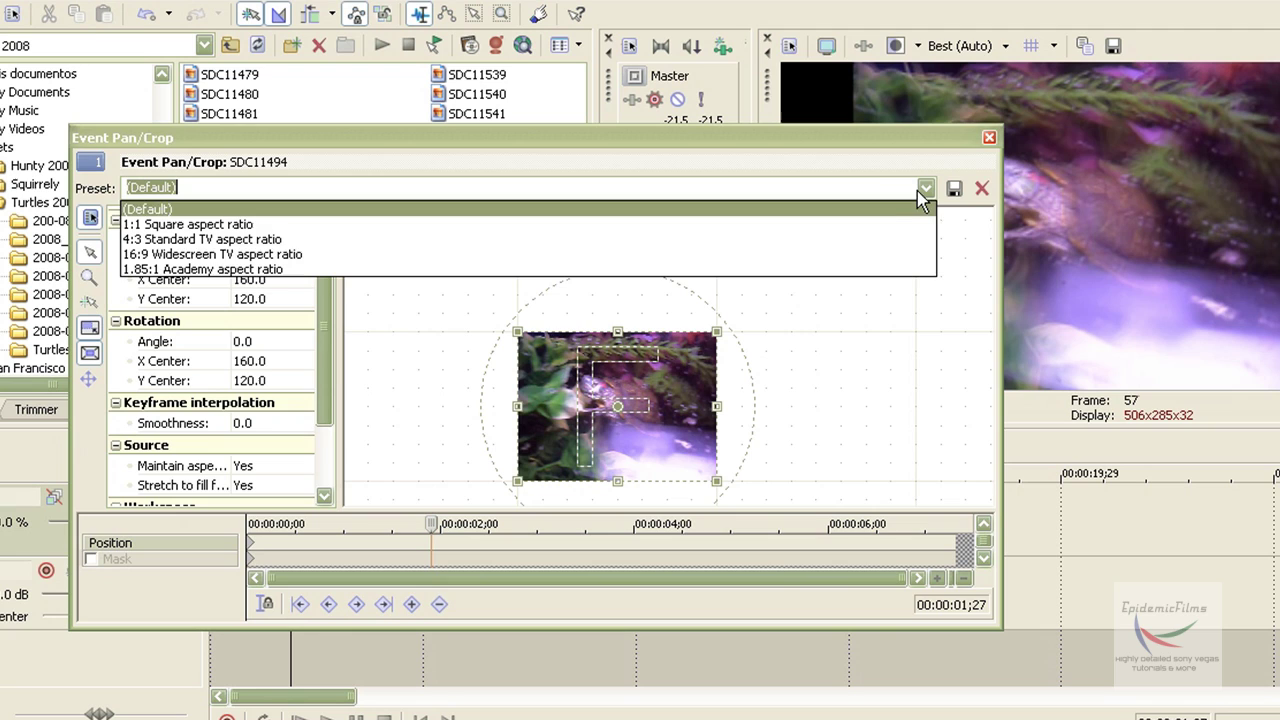
pyautogui.click(631, 232)
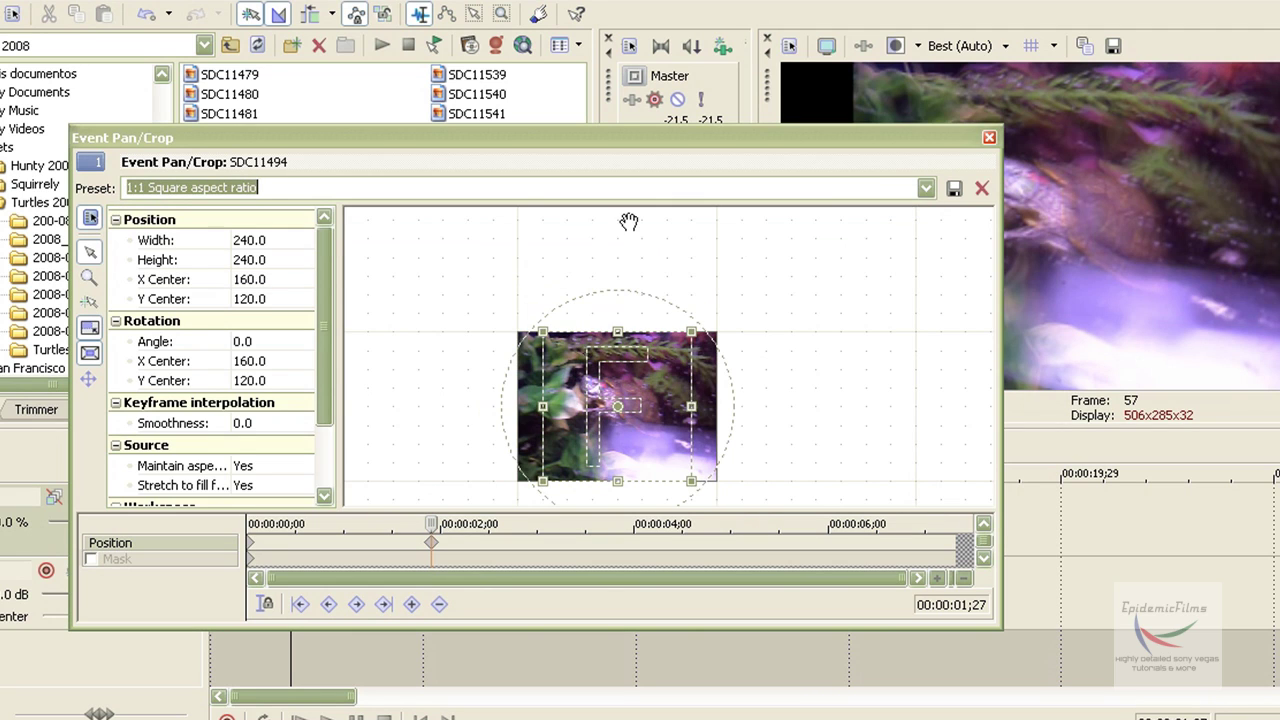
pyautogui.click(924, 191)
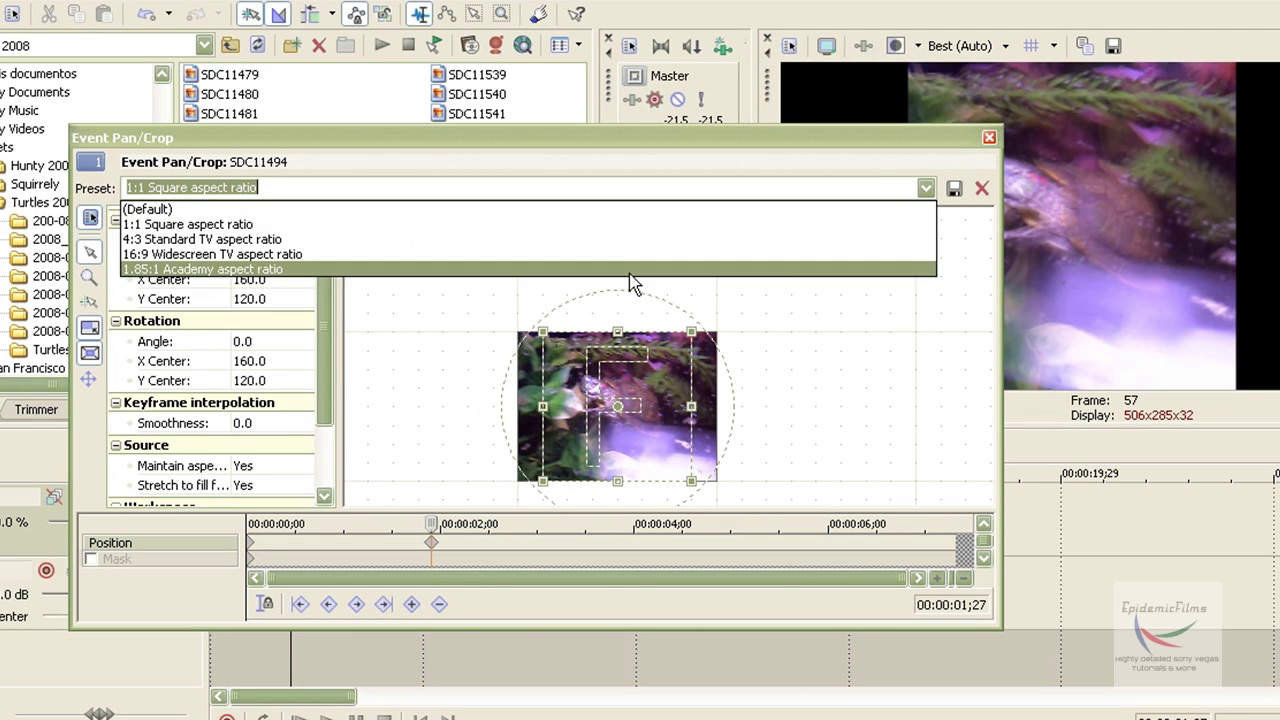
pyautogui.click(316, 256)
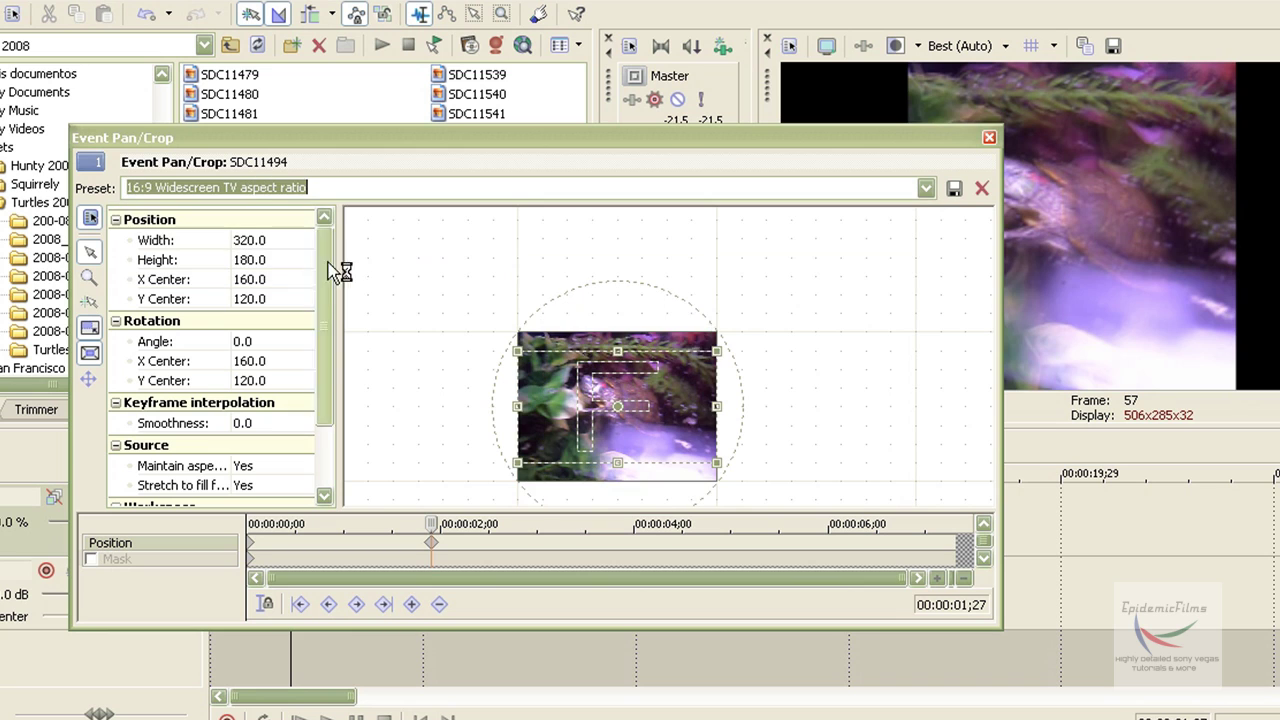
# - Move the pan/crop window left, delete the stray keyframe at 00:00:01;27, and return to the clip start
pyautogui.moveTo(629, 140); pyautogui.dragTo(519, 138)
pyautogui.moveTo(556, 343); pyautogui.dragTo(541, 366)
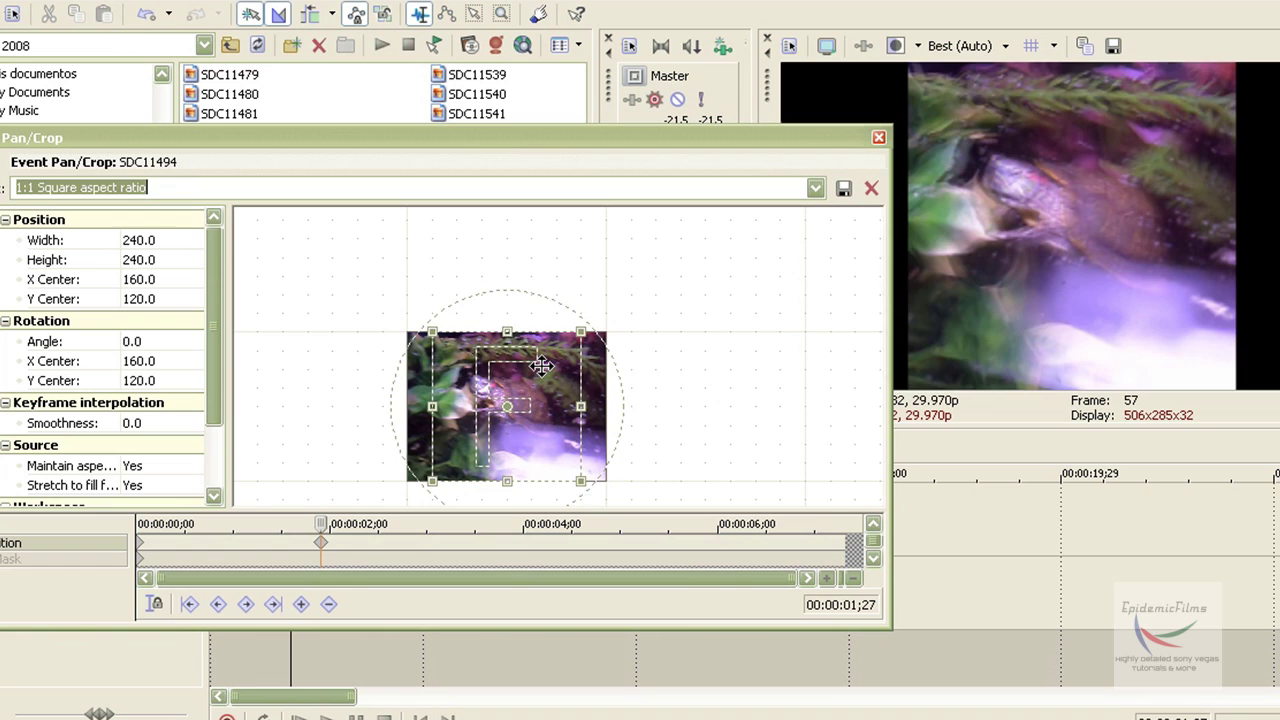
pyautogui.hotkey('ctrl', 'z')
pyautogui.click(717, 334)
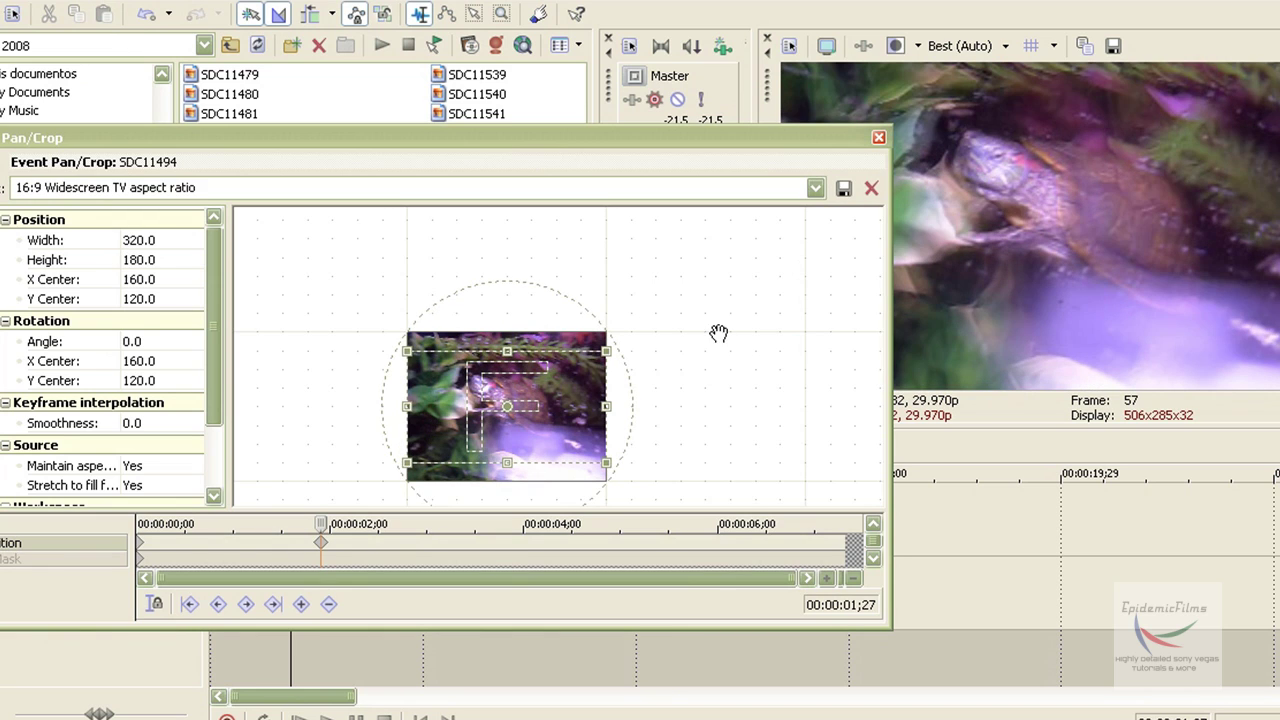
pyautogui.click(330, 548)
pyautogui.hotkey('ctrl', 'z')
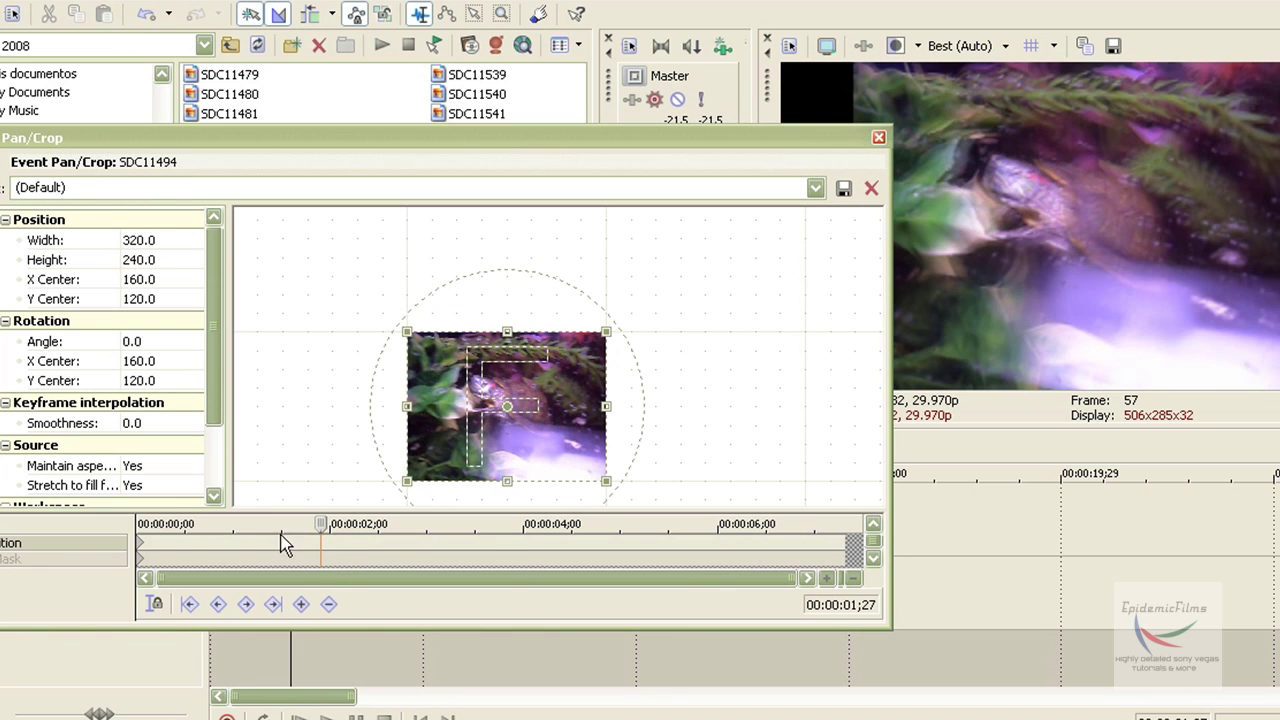
pyautogui.press('Home')
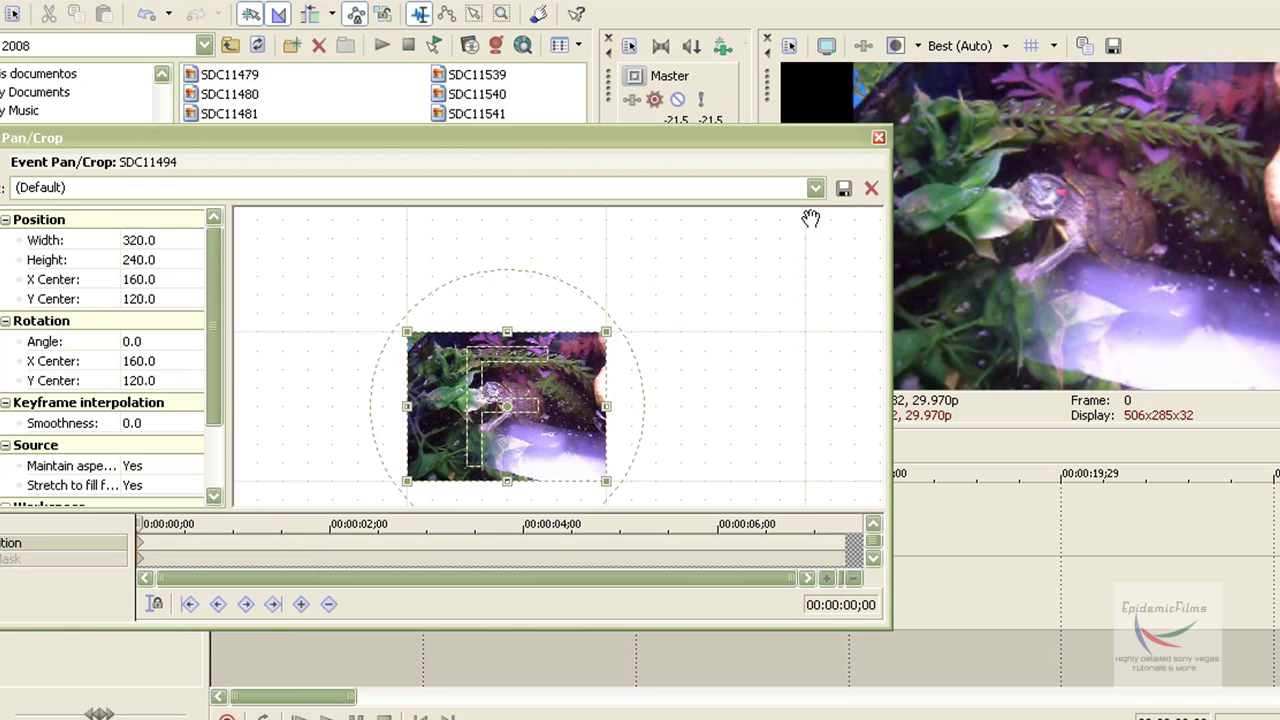
# - Compare the 1.85:1 Academy and 4:3 Standard TV presets, then settle on 16:9 Widescreen TV (320×180)
pyautogui.click(816, 188)
pyautogui.click(720, 264)
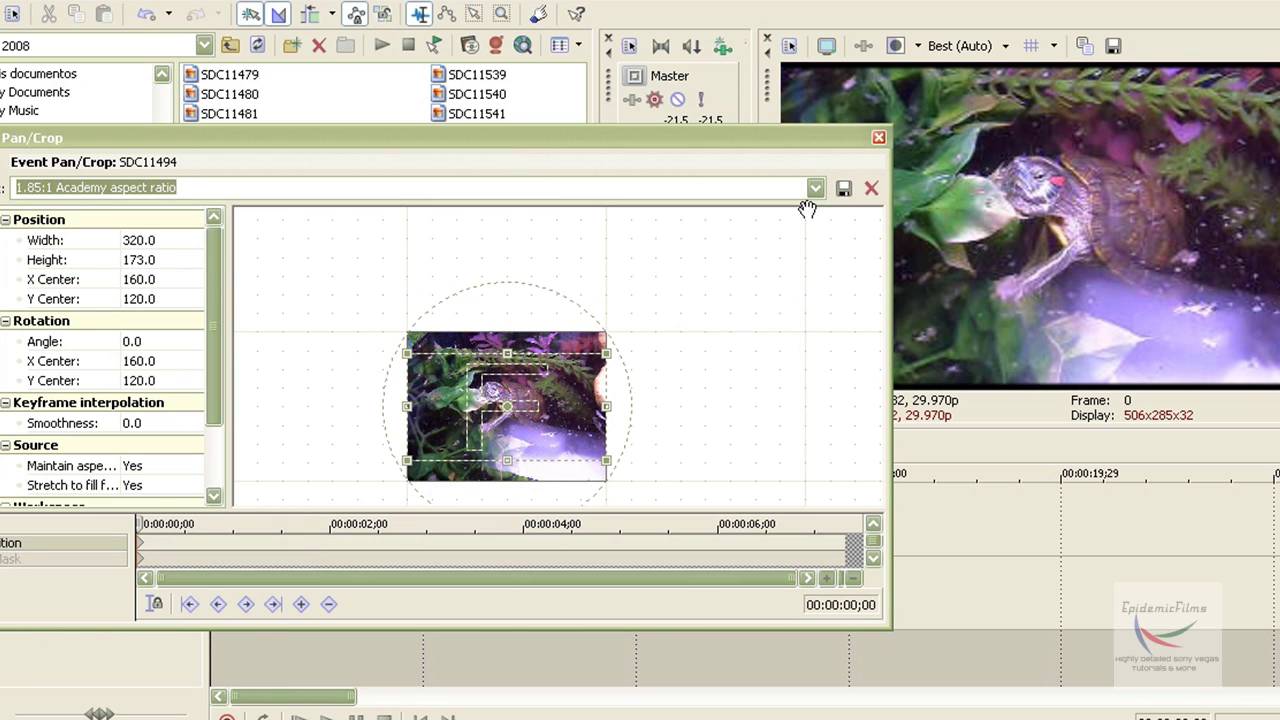
pyautogui.click(816, 188)
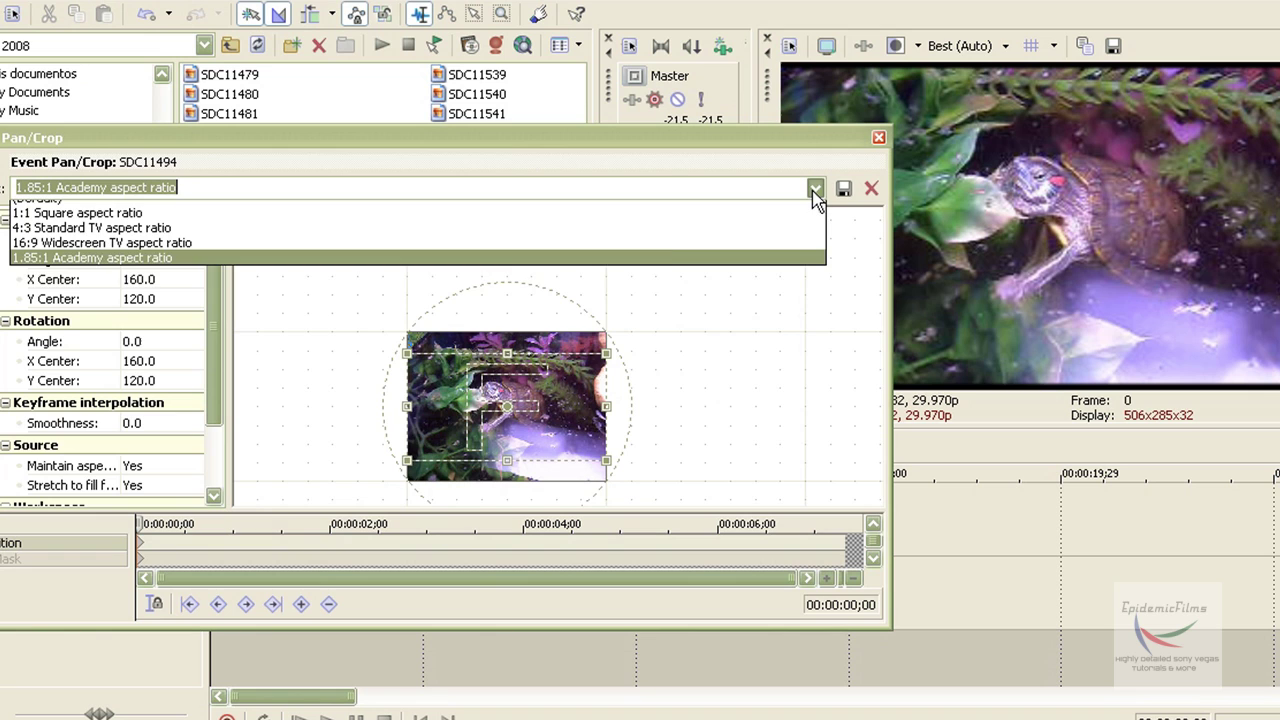
pyautogui.click(650, 242)
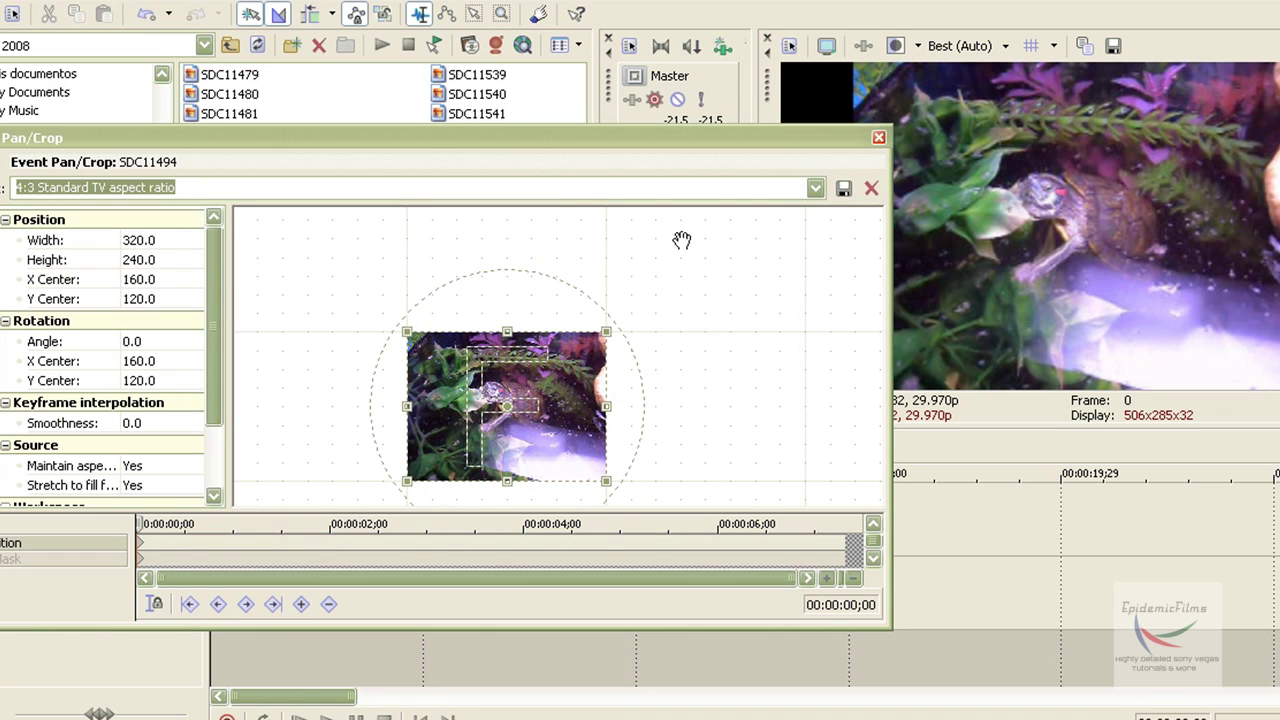
pyautogui.click(816, 188)
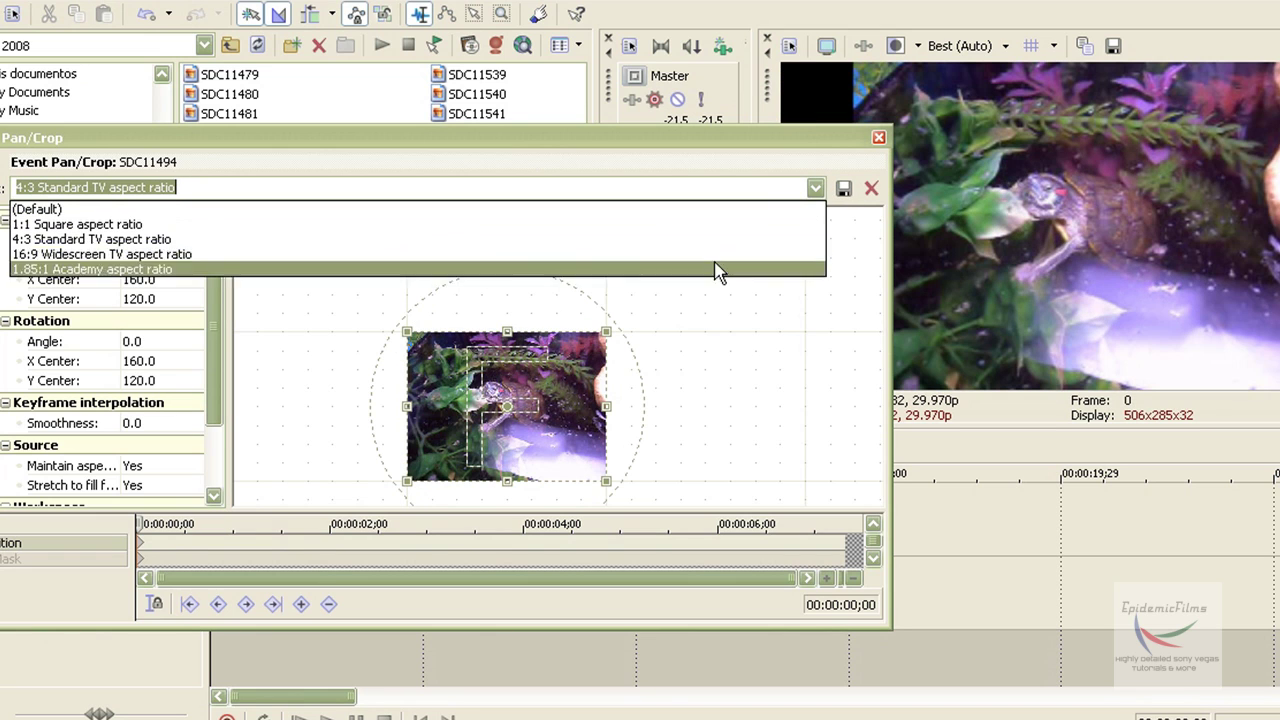
pyautogui.click(716, 270)
pyautogui.click(816, 188)
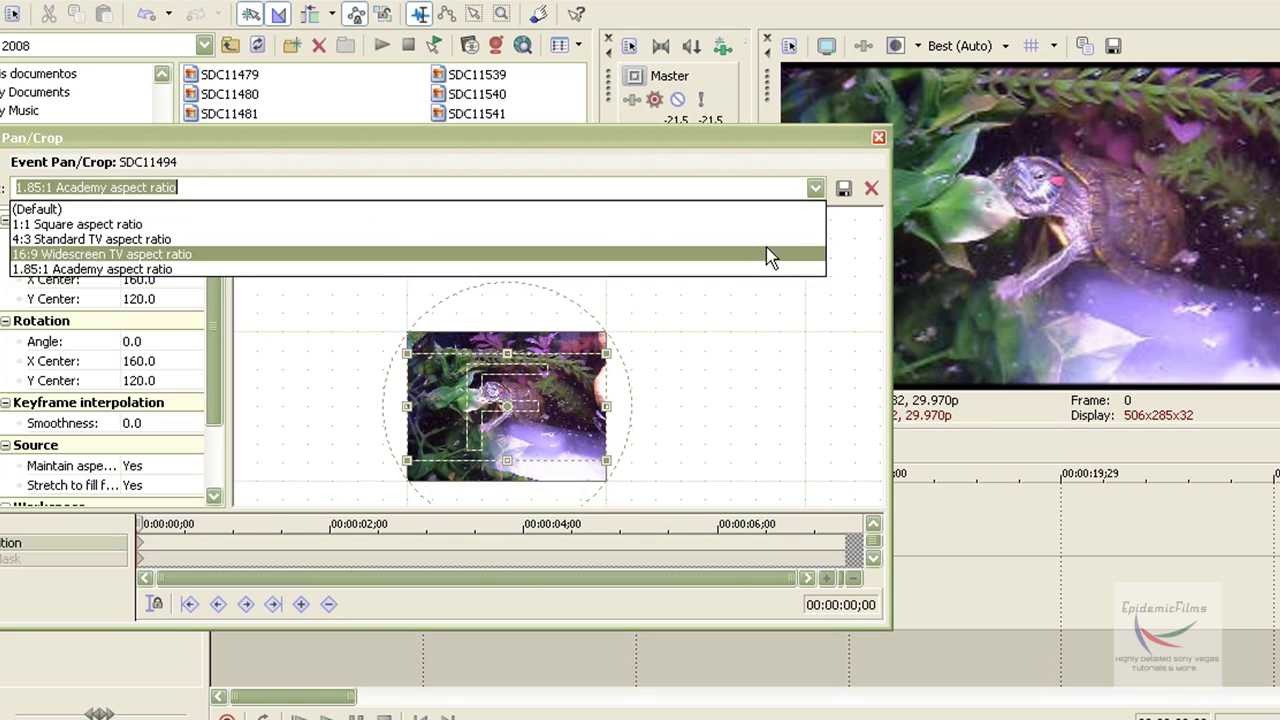
pyautogui.click(770, 257)
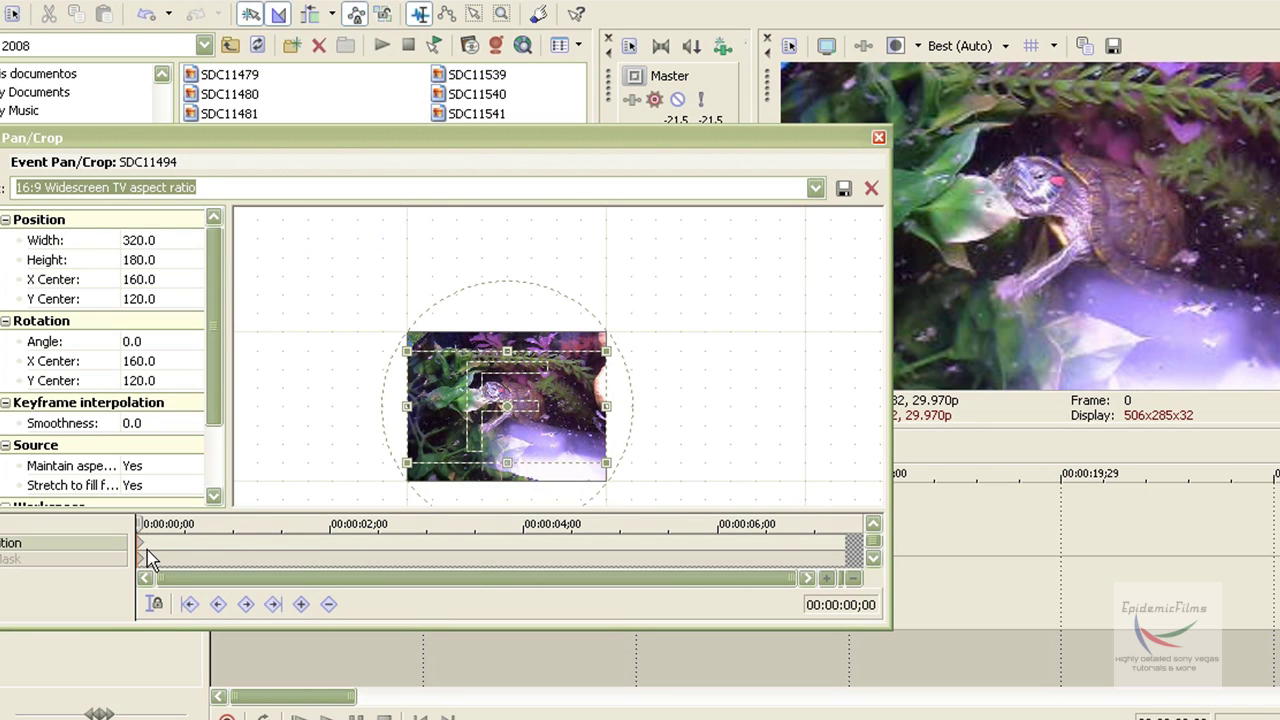
# - Keyframe a zoom-in on the turtle at 1;02 (195×109.7), then widen the crop at 2;18
pyautogui.click(146, 524)
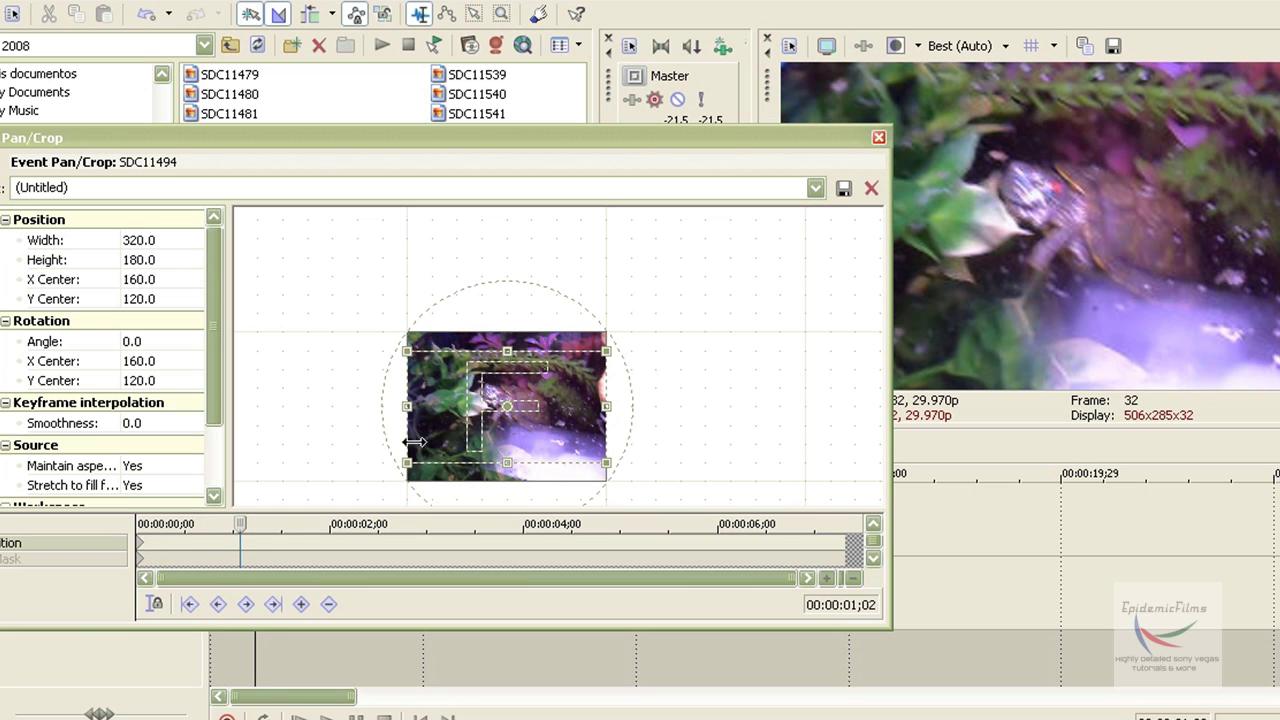
pyautogui.moveTo(606, 460); pyautogui.dragTo(567, 441)
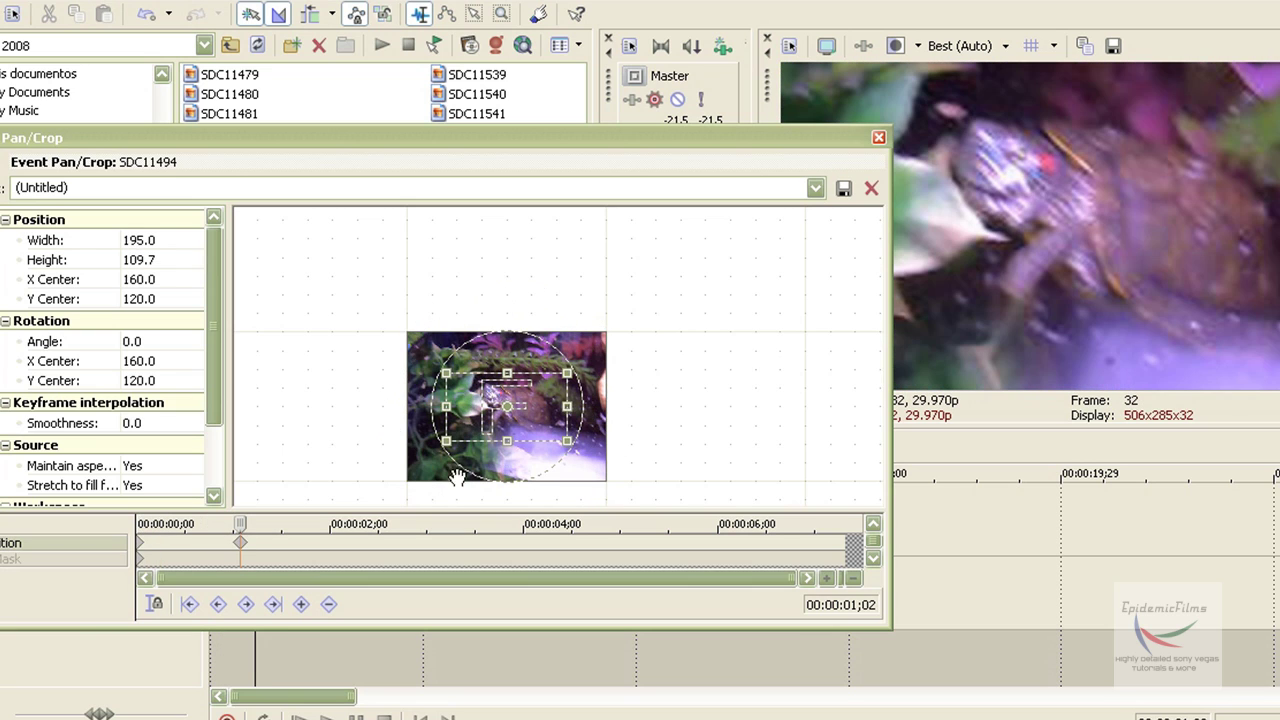
pyautogui.moveTo(250, 524); pyautogui.dragTo(390, 524)
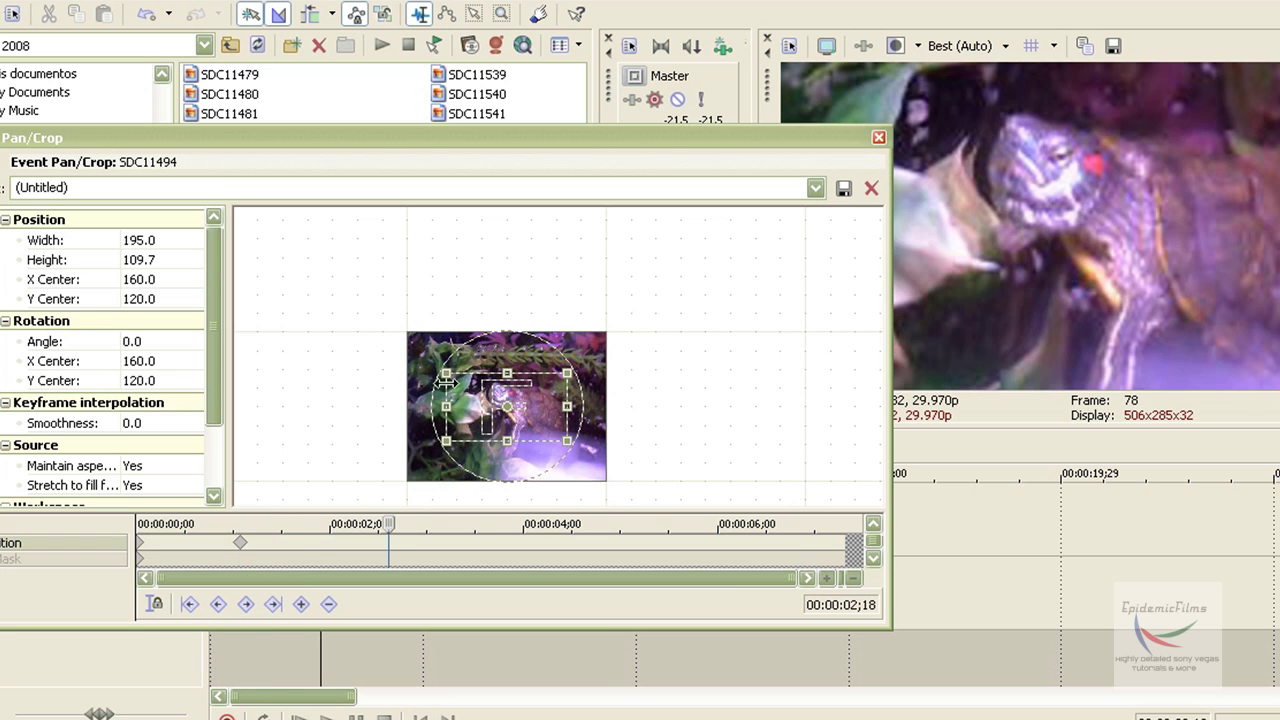
pyautogui.moveTo(446, 374); pyautogui.dragTo(423, 356)
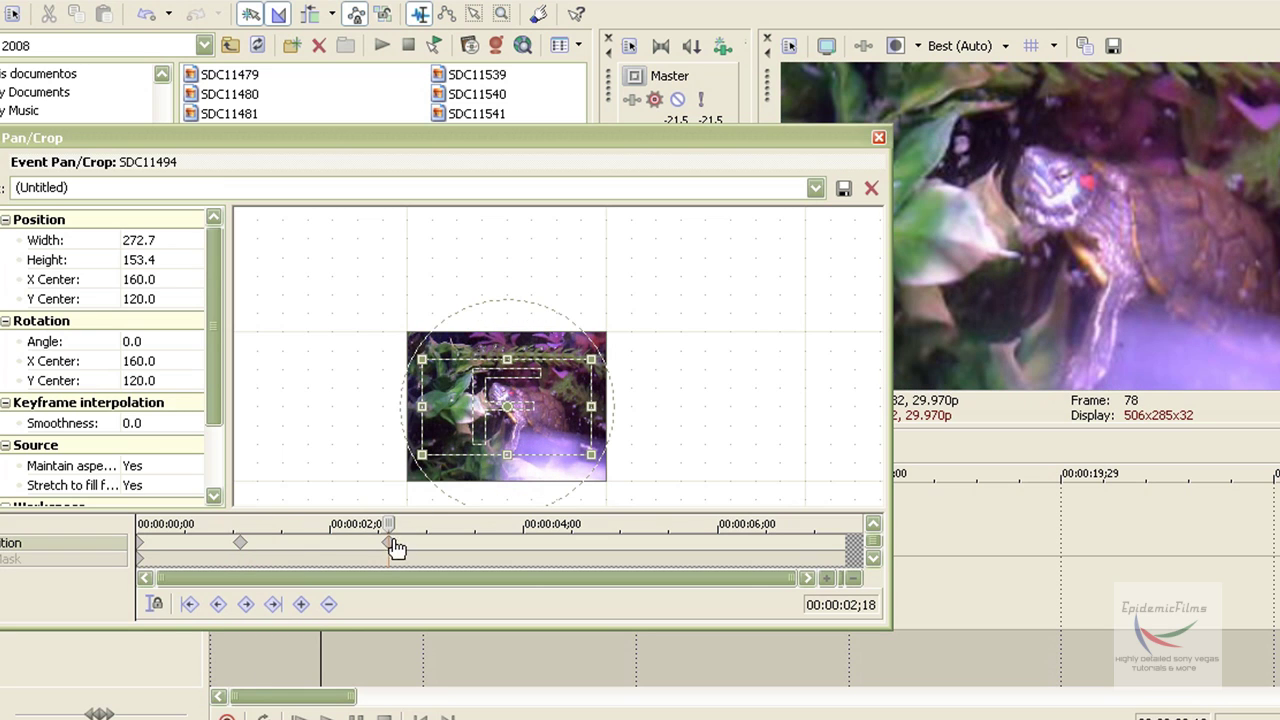
# - Shift the crop up-right at 3;14, then restore full 16:9 Widescreen framing at 4;14
pyautogui.moveTo(396, 547); pyautogui.dragTo(471, 545)
pyautogui.moveTo(449, 443); pyautogui.dragTo(470, 425)
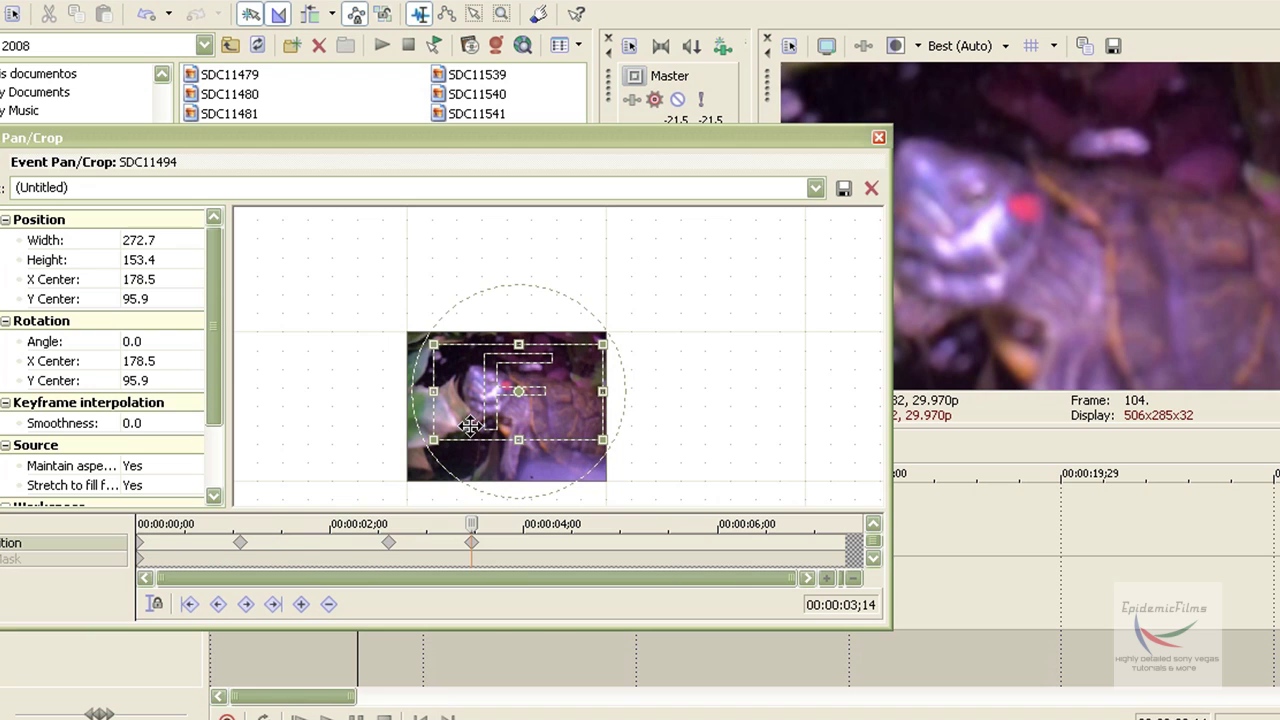
pyautogui.moveTo(471, 524); pyautogui.dragTo(570, 510)
pyautogui.click(815, 188)
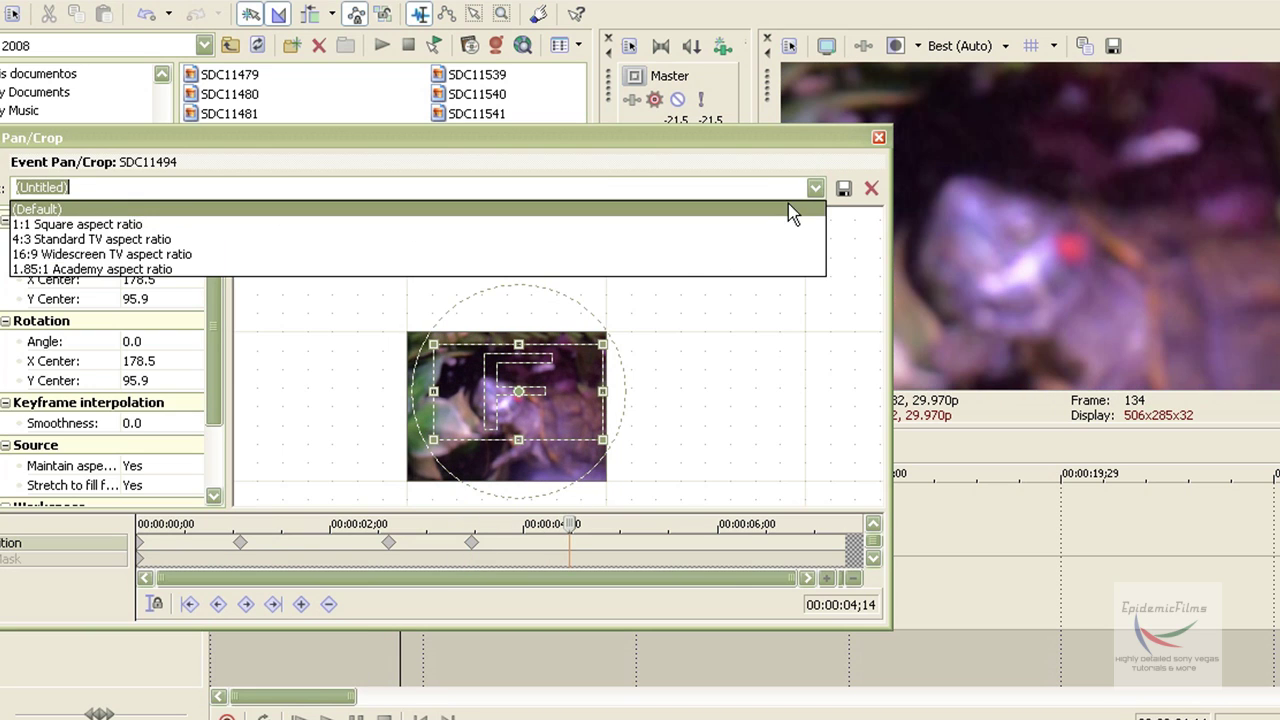
pyautogui.click(683, 256)
# - Close Event Pan/Crop, play the project from the start, then stop and return to 00:00:00;00
pyautogui.click(878, 137)
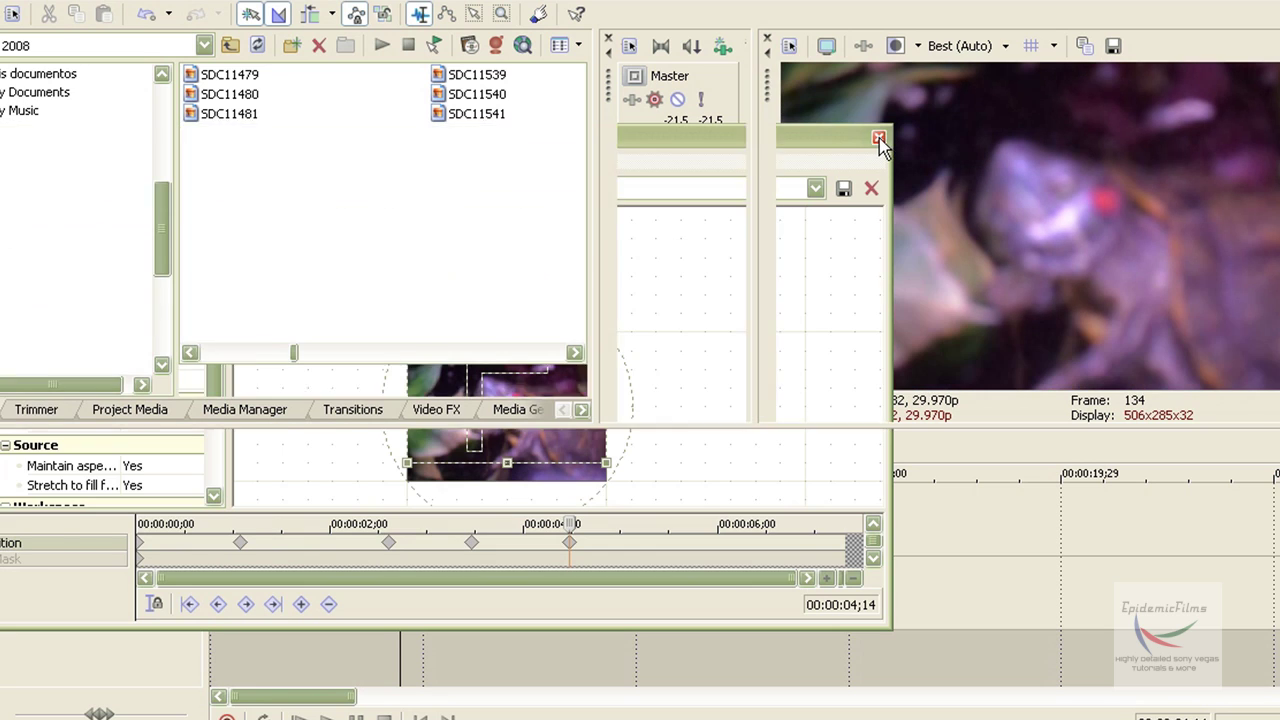
pyautogui.click(420, 716)
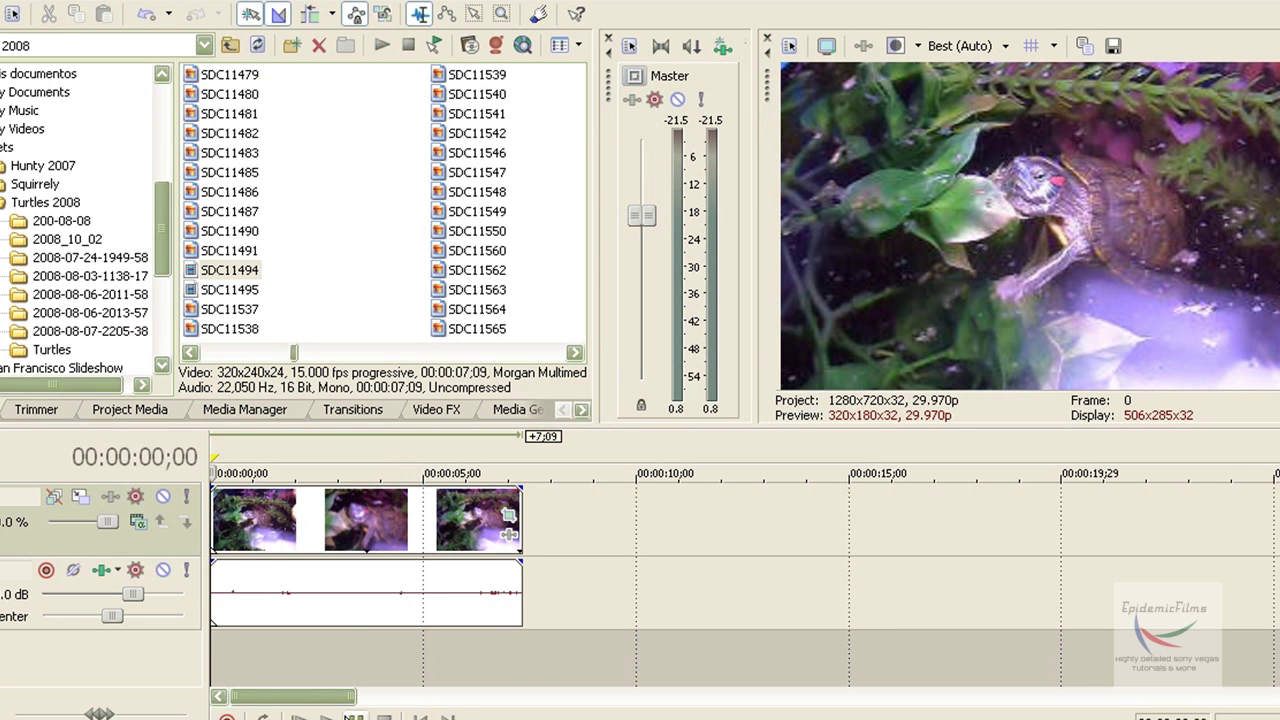
pyautogui.click(326, 716)
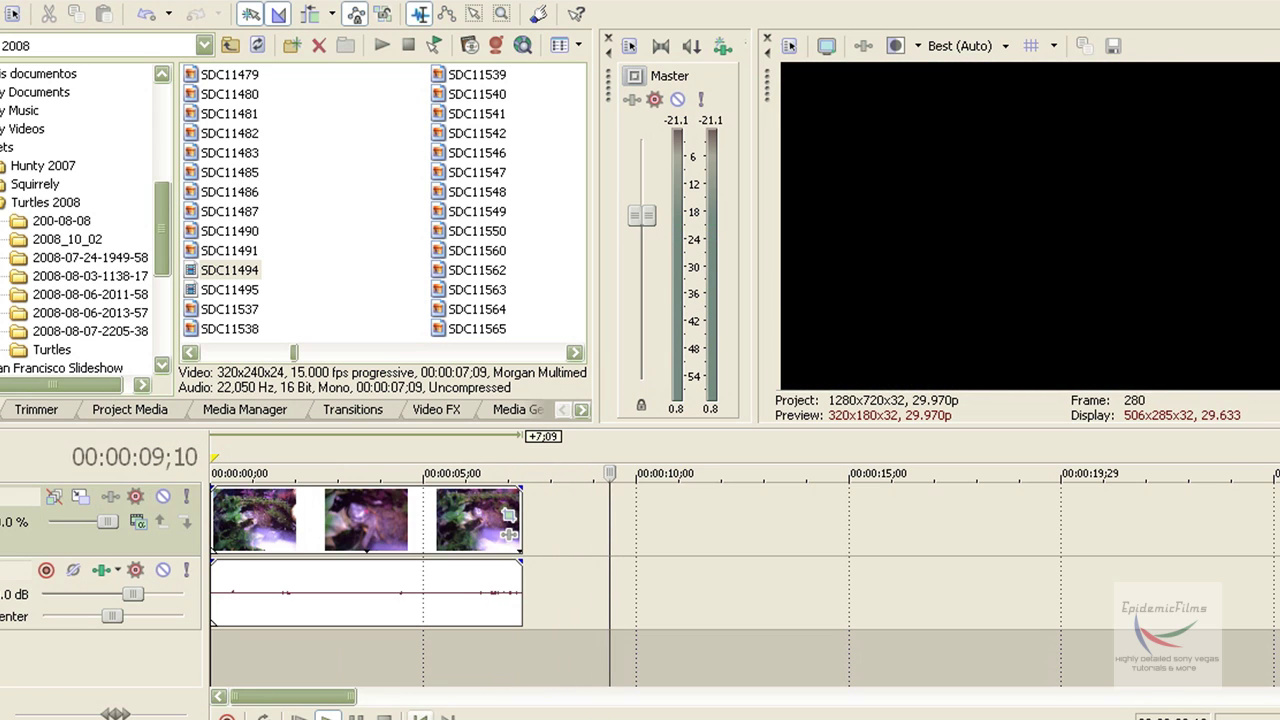
pyautogui.hotkey('ctrl', 'Home')
pyautogui.press('space')
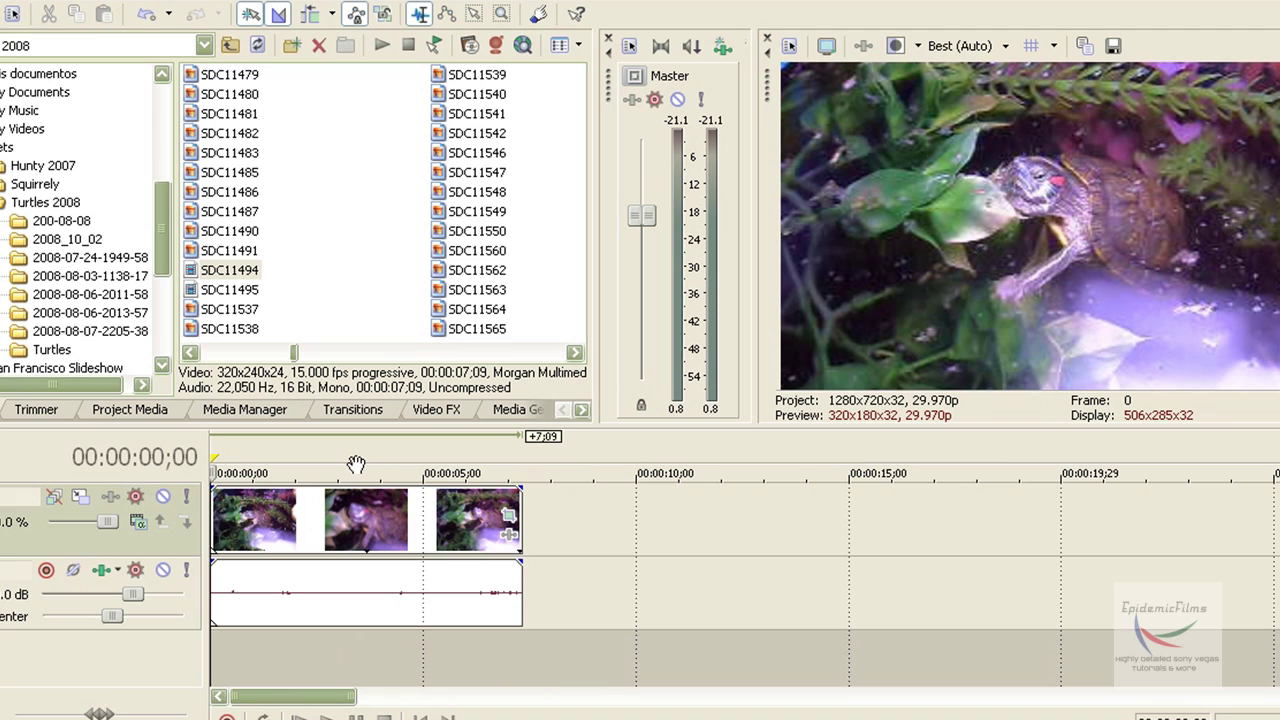